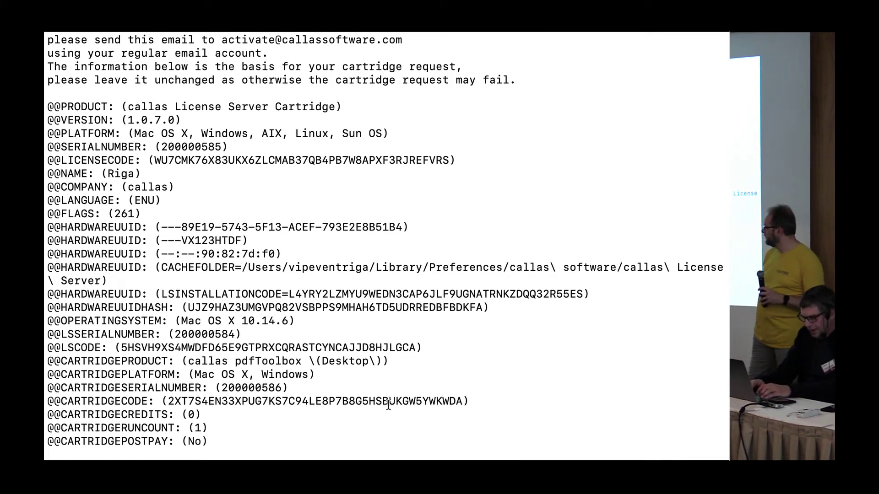
Switch to Finder showing the Cartridges folder with the six Activation and License PDFs.
{"action": "key", "text": "super+Tab"}
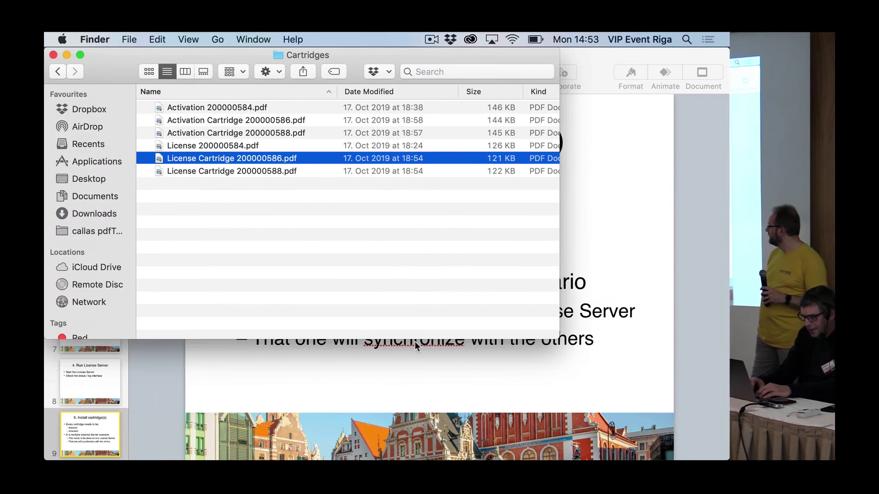
Quick Look Activation Cartridge 200000586.pdf, then return to Terminal.
{"action": "key", "text": "Up"}
{"action": "key", "text": "Up"}
{"action": "key", "text": "Up"}
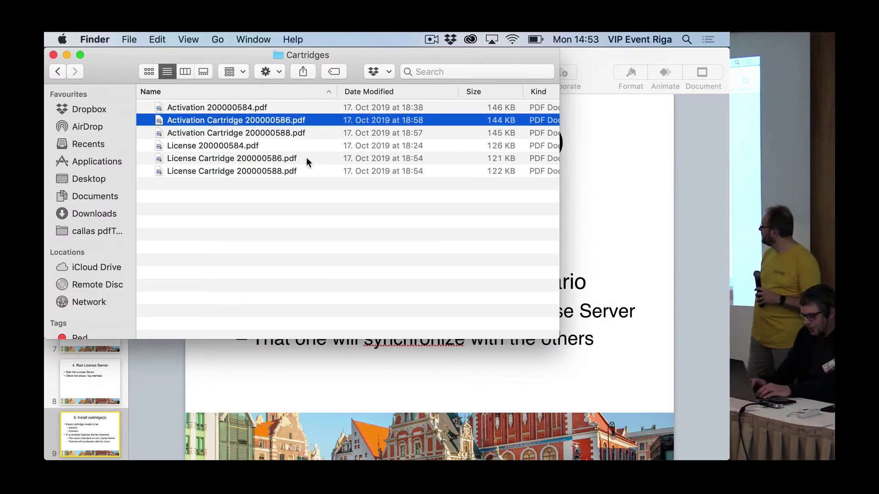
{"action": "key", "text": "space"}
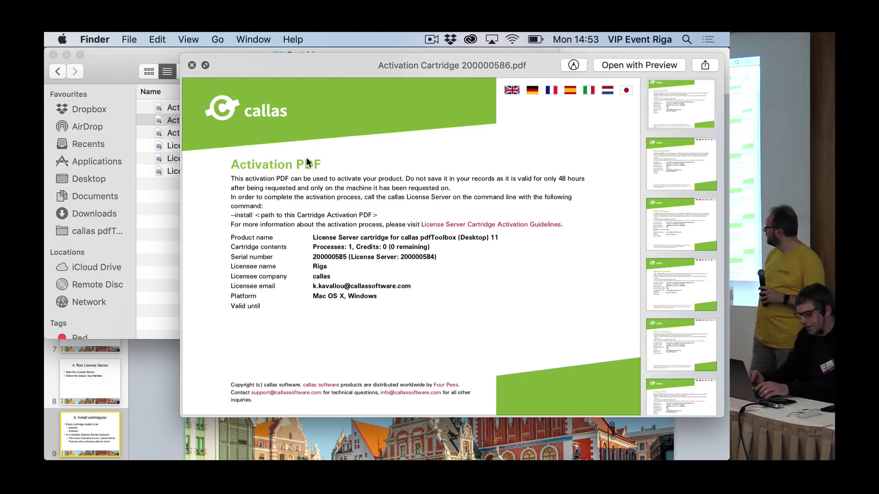
{"action": "key", "text": "super+Tab"}
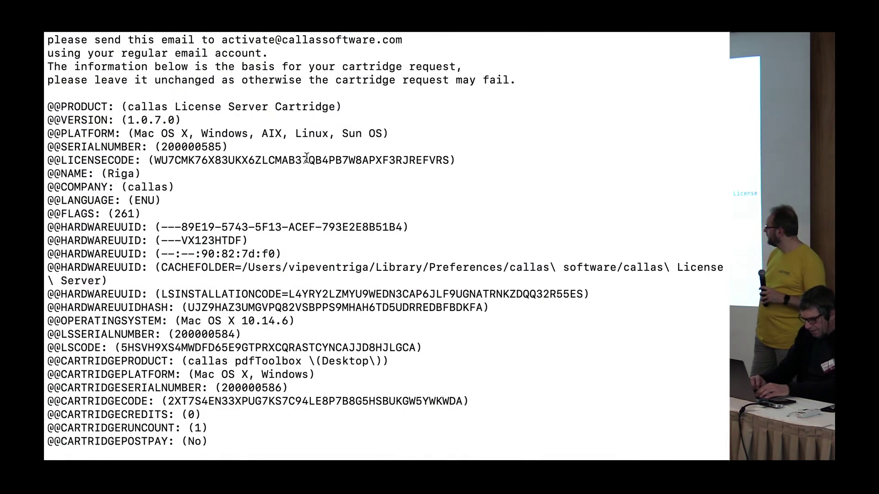
Install Activation Cartridge 200000586.pdf with licenseServer --install, dropping in the PDF's path.
{"action": "scroll", "coordinate": [307, 158], "scroll_direction": "down", "scroll_amount": 4}
{"action": "key", "text": "super+v"}
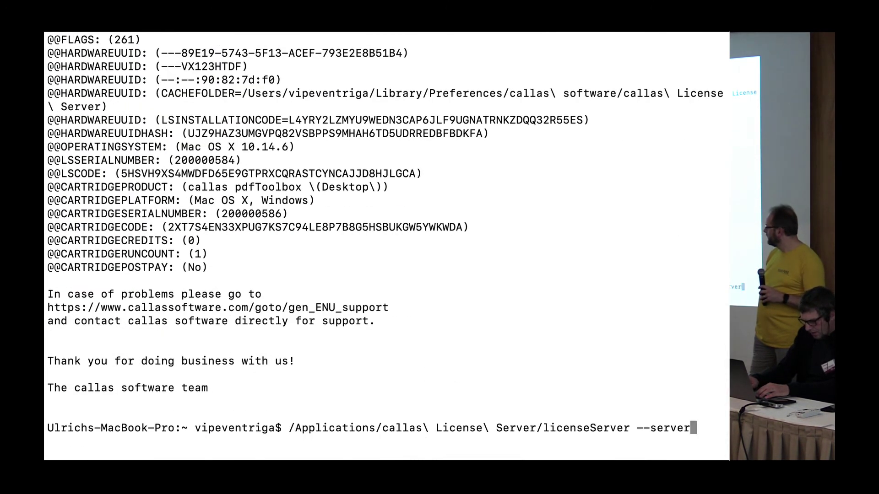
{"action": "key", "text": "BackSpace"}
{"action": "key", "text": "BackSpace"}
{"action": "key", "text": "BackSpace"}
{"action": "key", "text": "BackSpace"}
{"action": "key", "text": "BackSpace"}
{"action": "key", "text": "BackSpace"}
{"action": "type", "text": "install"}
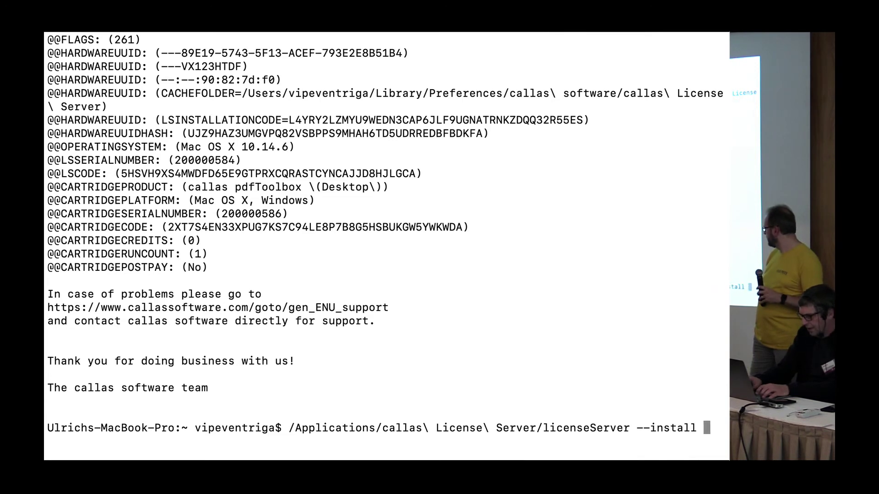
{"action": "key", "text": "super+Tab"}
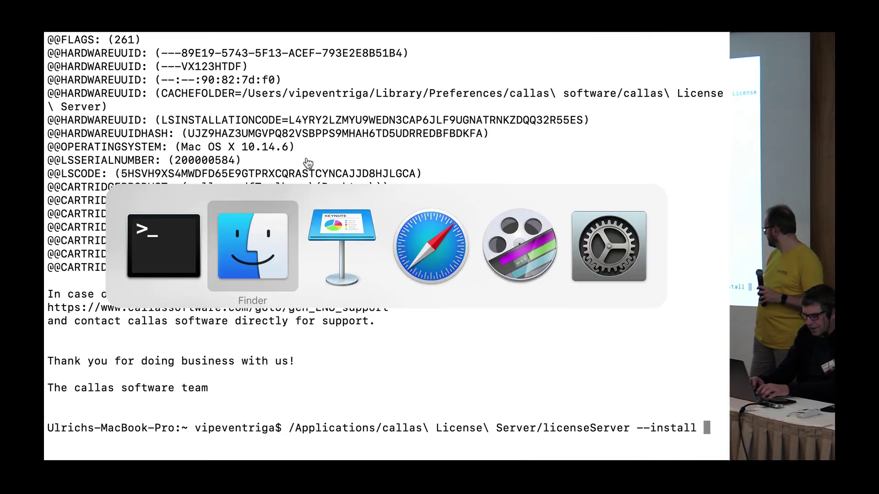
{"action": "key", "text": "space"}
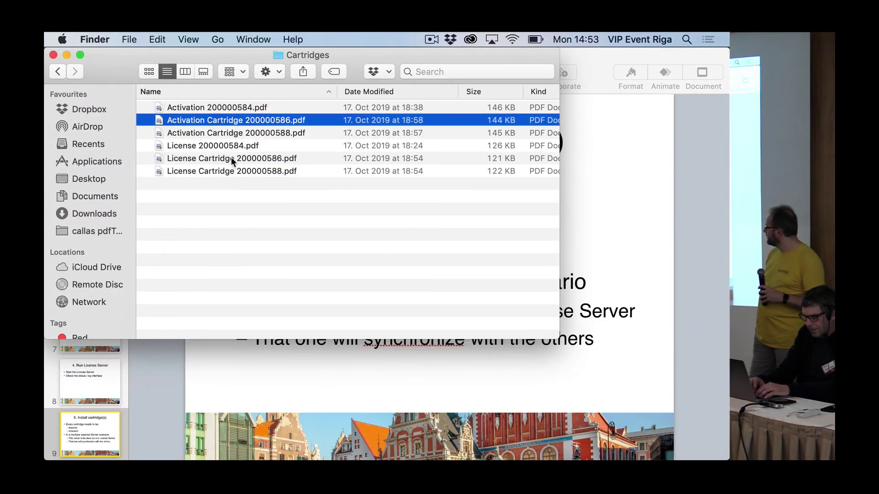
{"action": "left_click_drag", "start_coordinate": [249, 120], "coordinate": [369, 384]}
{"action": "key", "text": "super+Tab"}
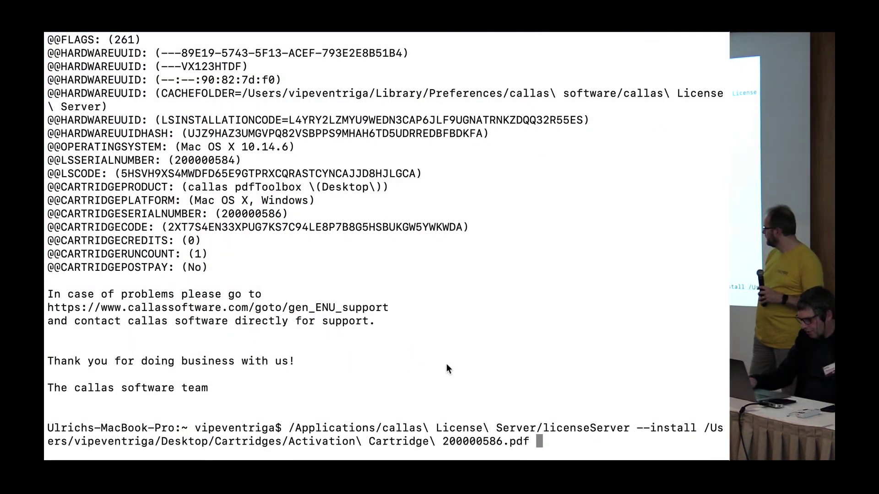
{"action": "key", "text": "Return"}
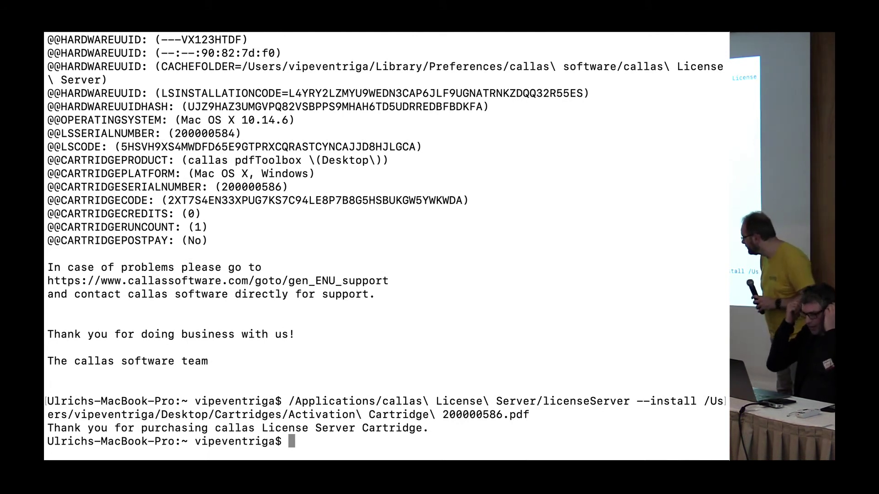
Run licenseServer --status and confirm the pdfToolbox cartridge reports OK.
{"action": "key", "text": "Up"}
{"action": "key", "text": "Up"}
{"action": "key", "text": "Up"}
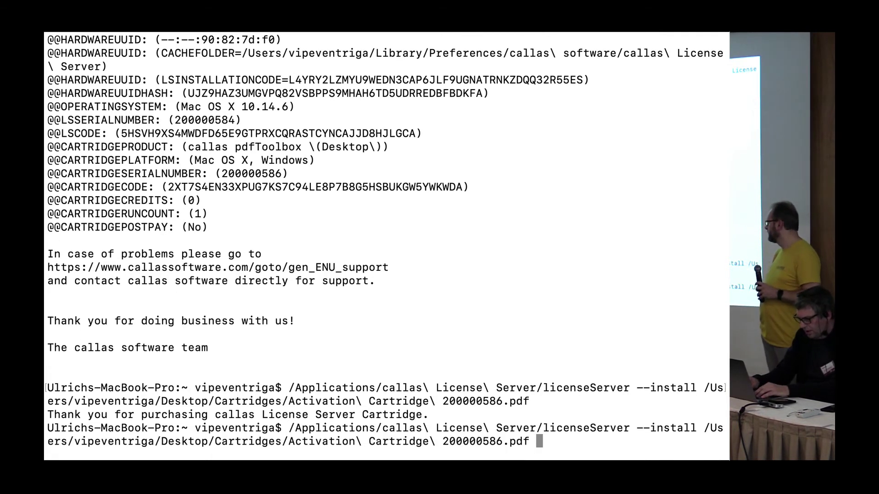
{"action": "key", "text": "BackSpace"}
{"action": "key", "text": "BackSpace"}
{"action": "key", "text": "BackSpace"}
{"action": "key", "text": "BackSpace"}
{"action": "key", "text": "BackSpace"}
{"action": "key", "text": "BackSpace"}
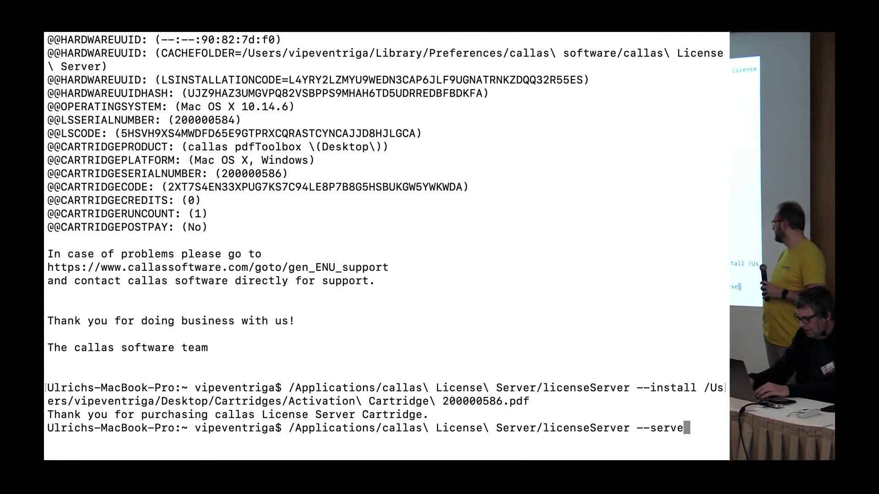
{"action": "type", "text": "sz"}
{"action": "key", "text": "BackSpace"}
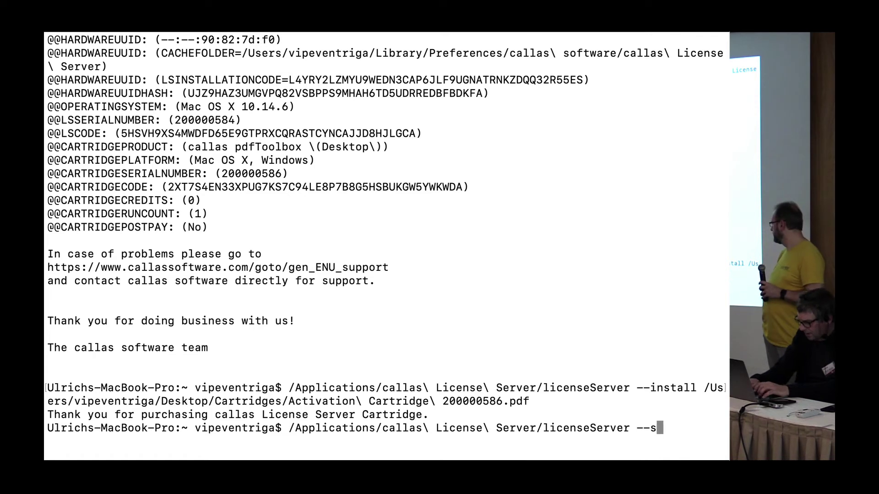
{"action": "type", "text": "taus"}
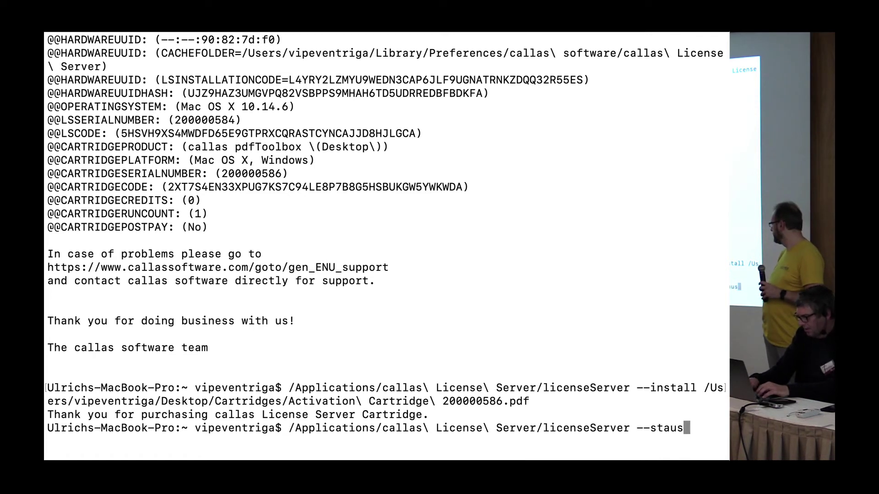
{"action": "key", "text": "BackSpace"}
{"action": "key", "text": "BackSpace"}
{"action": "type", "text": "tus"}
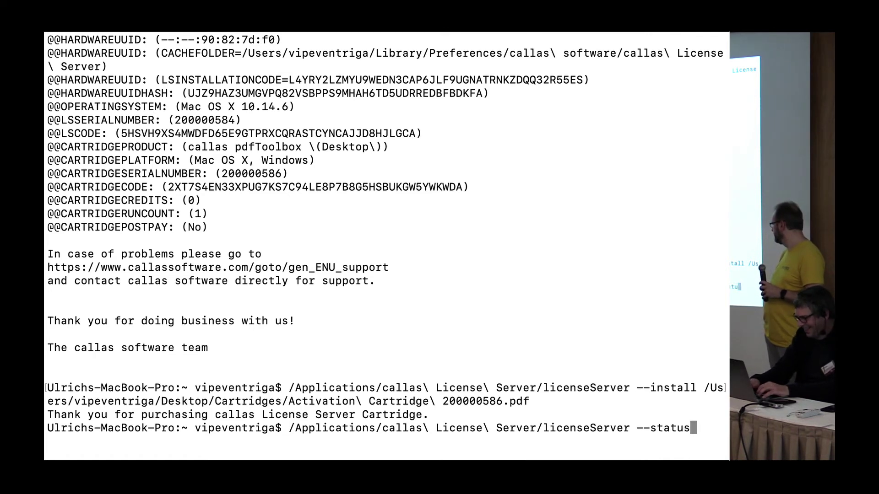
{"action": "key", "text": "Return"}
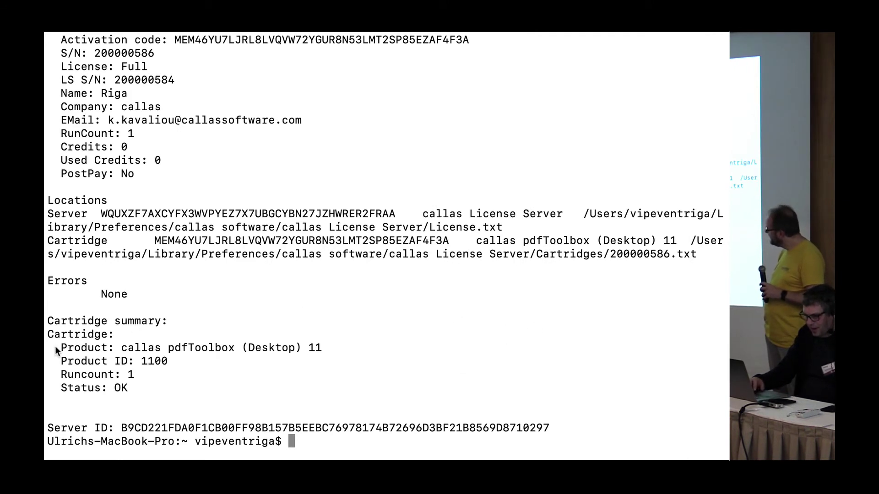
{"action": "left_click_drag", "start_coordinate": [55, 346], "coordinate": [56, 396]}
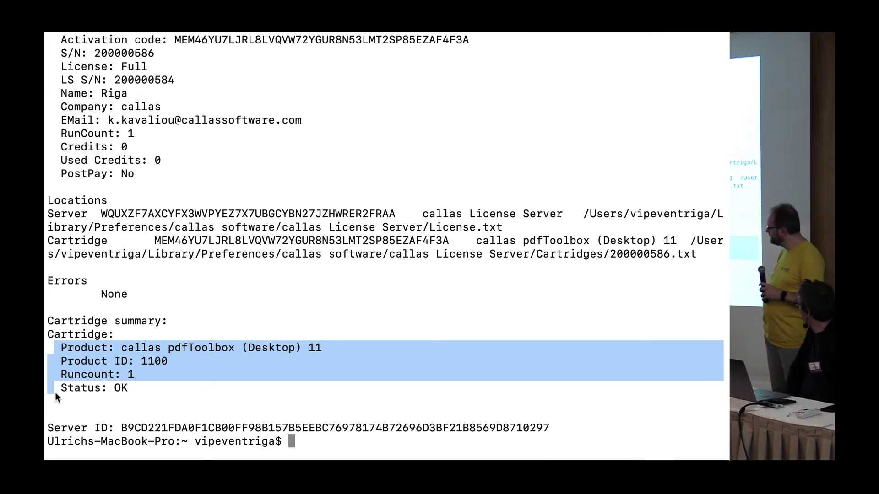
Start the license server with licenseServer --server, listening on ports 1400 and 1401.
{"action": "key", "text": "Up"}
{"action": "key", "text": "Up"}
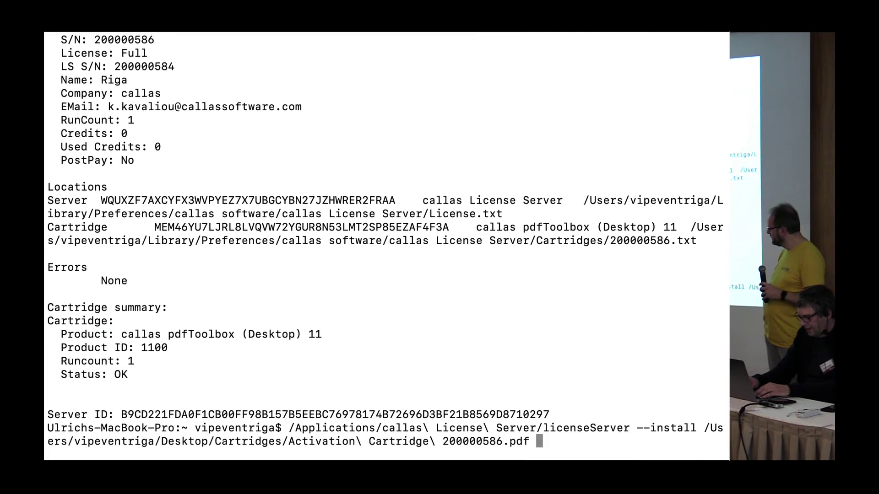
{"action": "key", "text": "Down"}
{"action": "key", "text": "BackSpace"}
{"action": "key", "text": "BackSpace"}
{"action": "key", "text": "BackSpace"}
{"action": "key", "text": "BackSpace"}
{"action": "key", "text": "BackSpace"}
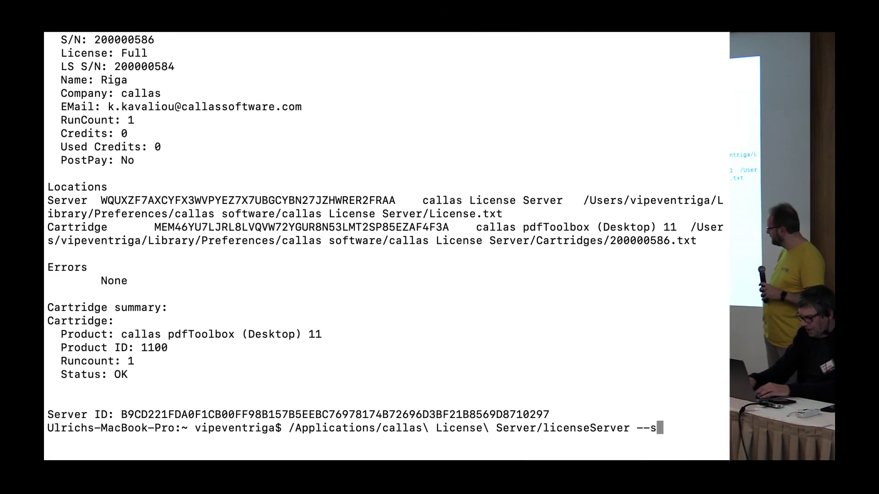
{"action": "type", "text": "erver"}
{"action": "key", "text": "Return"}
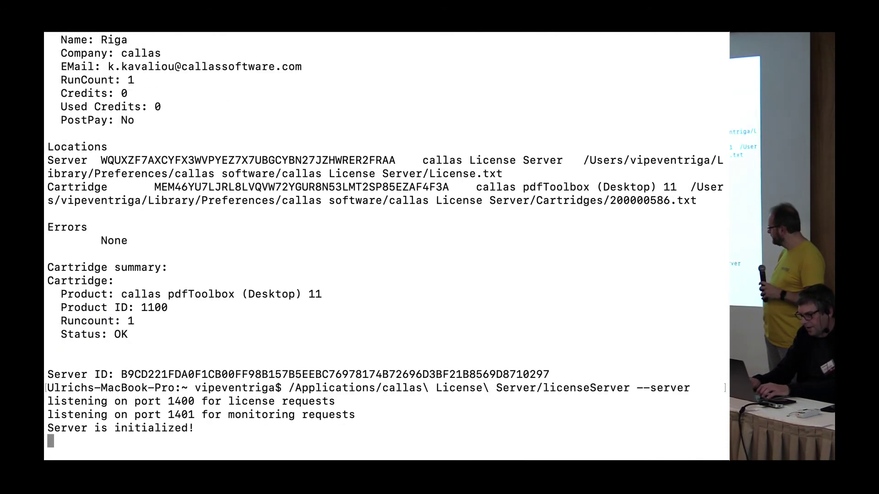
{"action": "key", "text": "super+Tab"}
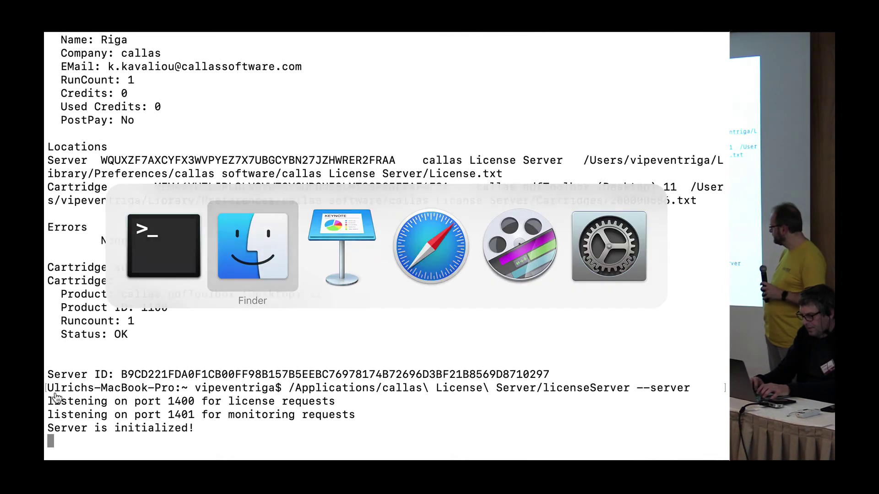
Launch callas pdfToolbox from the Desktop and dismiss the PDF file chooser.
{"action": "key", "text": "super+Tab"}
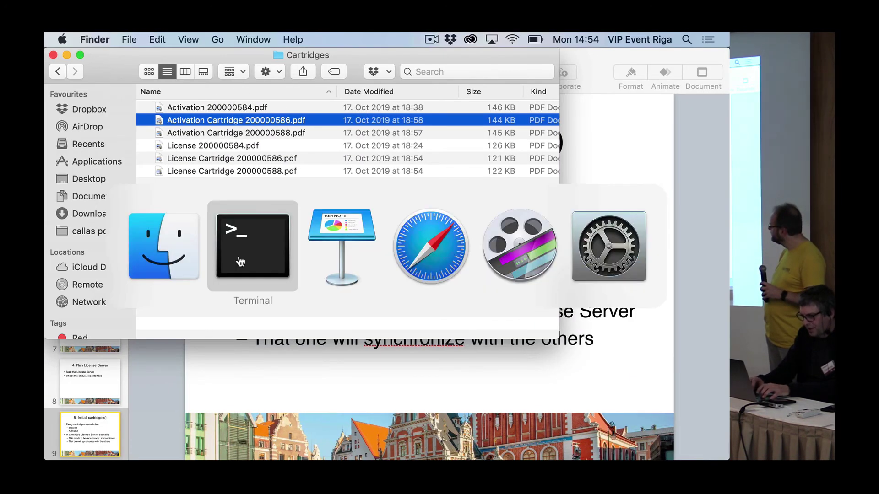
{"action": "key", "text": "Escape"}
{"action": "key", "text": "super+n"}
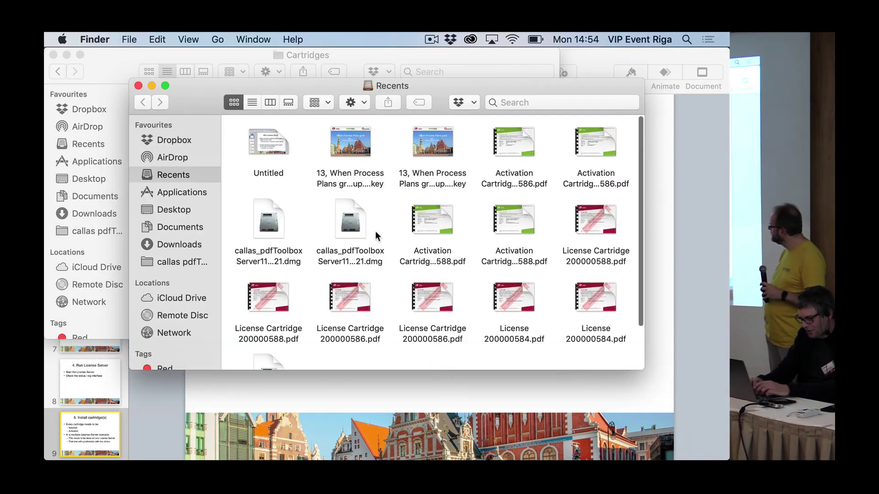
{"action": "key", "text": "super+shift+d"}
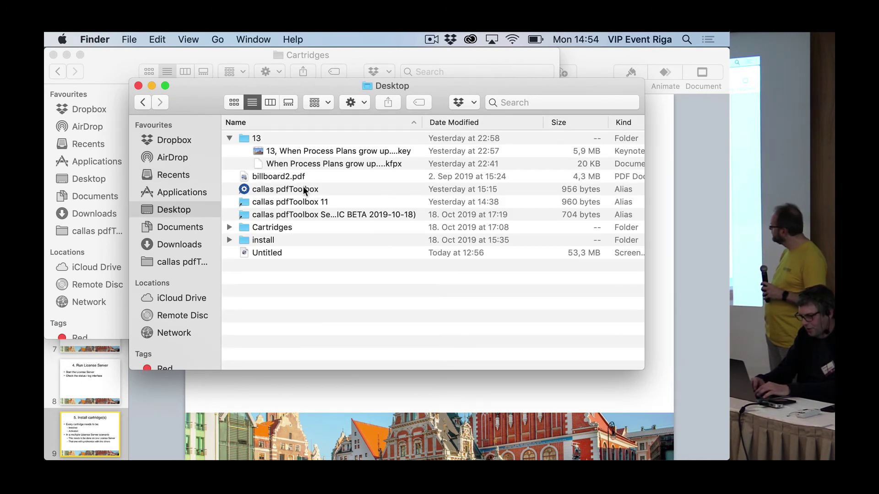
{"action": "double_click", "coordinate": [304, 189]}
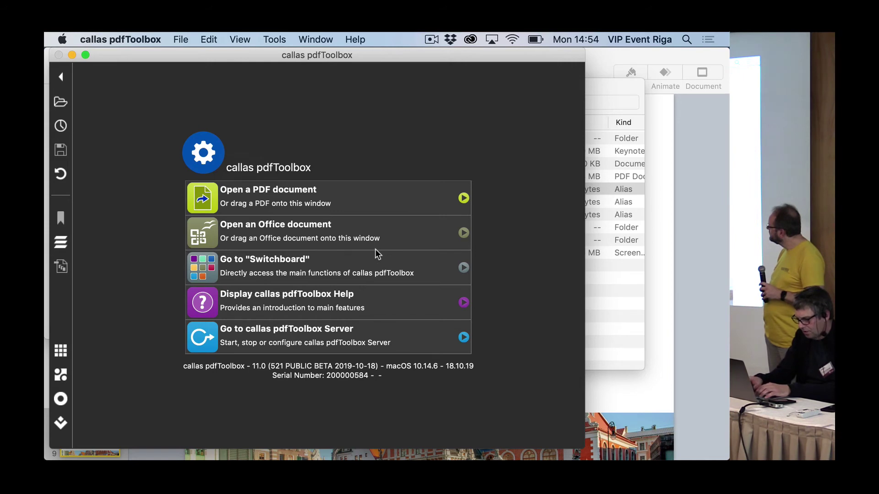
{"action": "left_click", "coordinate": [270, 191]}
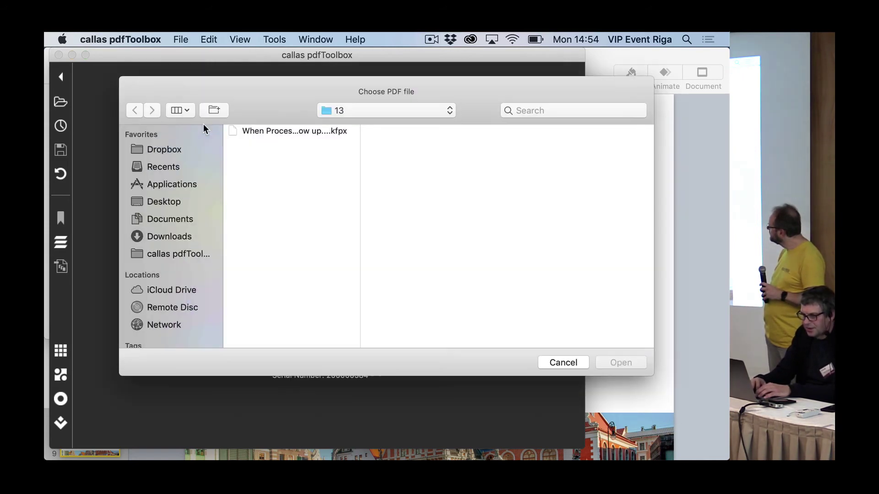
{"action": "key", "text": "Escape"}
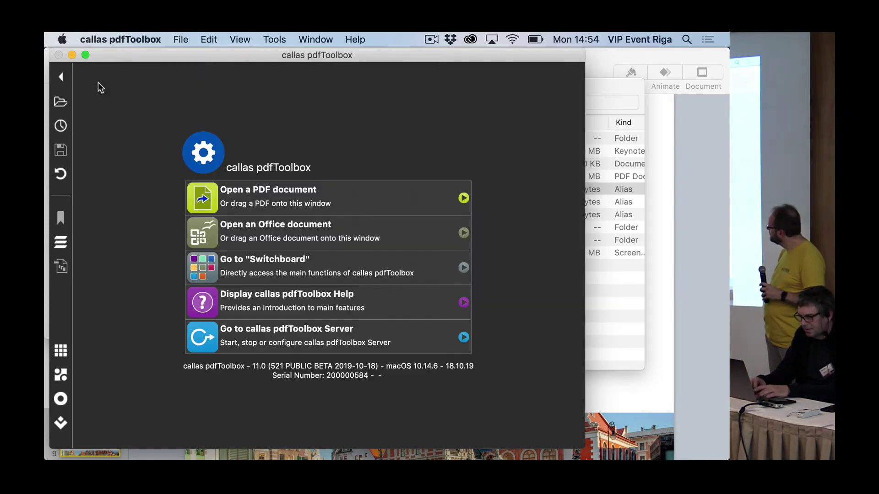
In the About window's Activation panel, uncheck Use License Server and close it.
{"action": "left_click", "coordinate": [63, 40]}
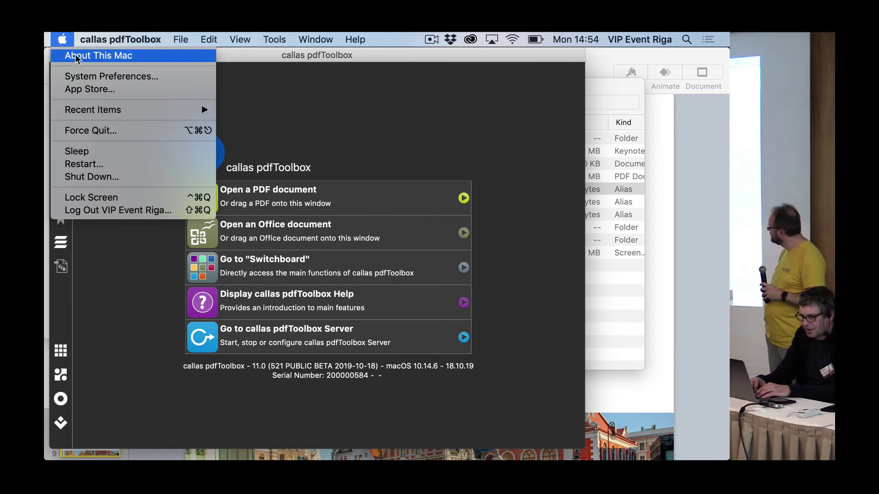
{"action": "mouse_move", "coordinate": [112, 39]}
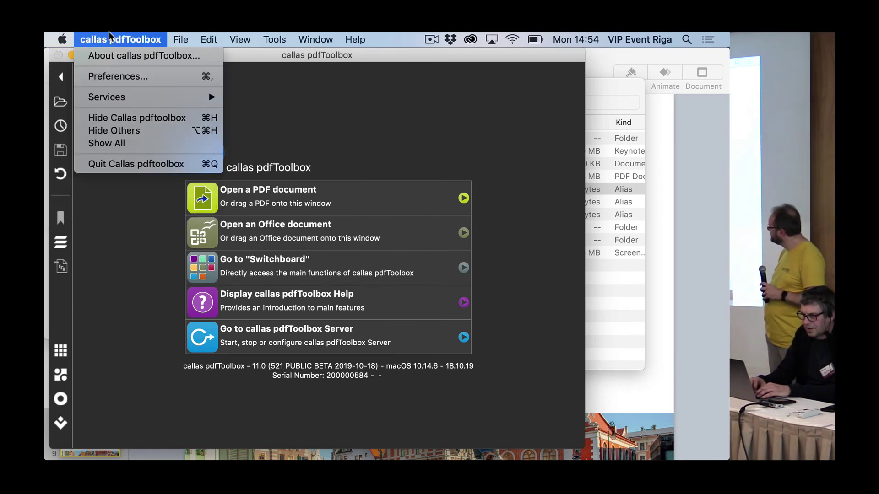
{"action": "left_click", "coordinate": [126, 57]}
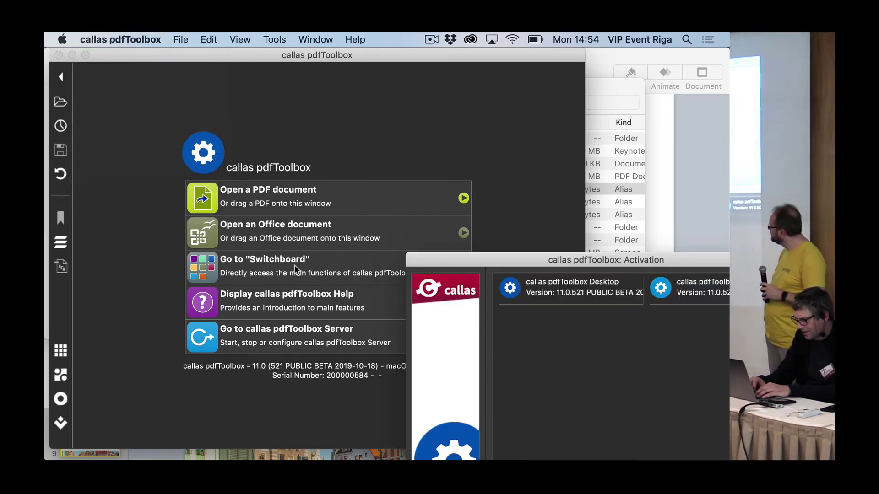
{"action": "left_click_drag", "start_coordinate": [467, 258], "coordinate": [300, 36]}
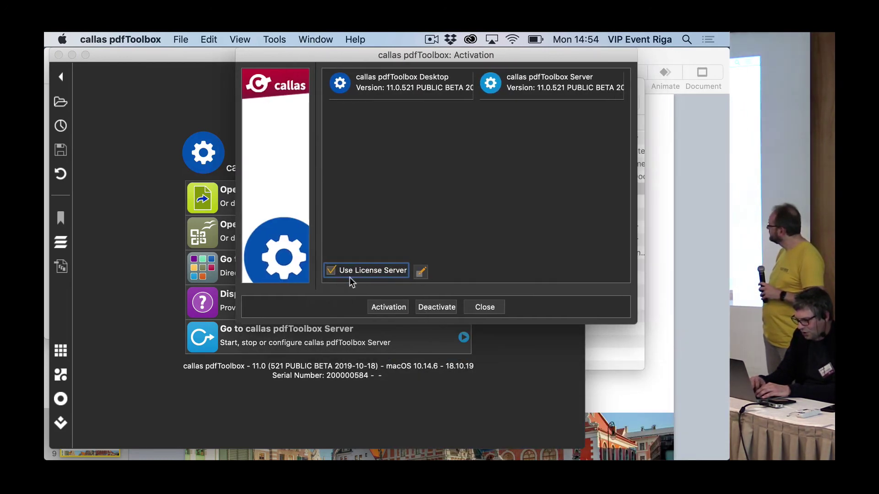
{"action": "left_click", "coordinate": [330, 271]}
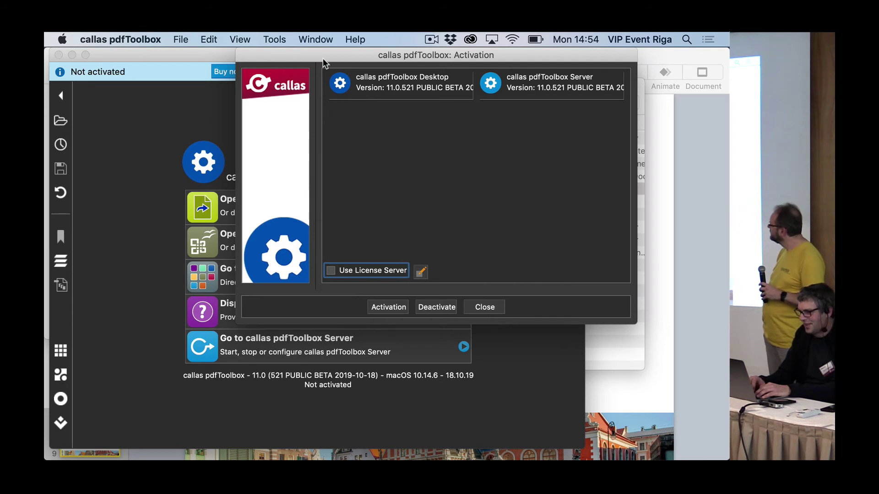
{"action": "left_click", "coordinate": [489, 308]}
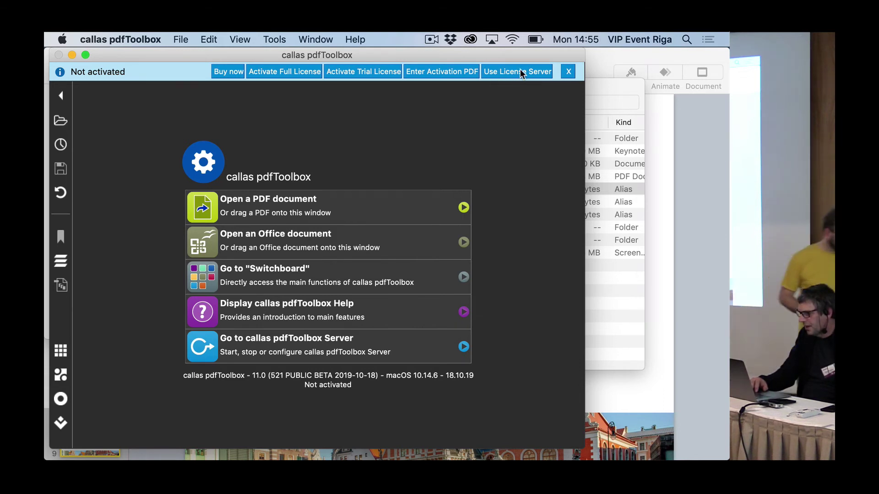
Activate via Use License Server with the fixed URL localhost, leaving no port appended.
{"action": "left_click", "coordinate": [519, 76]}
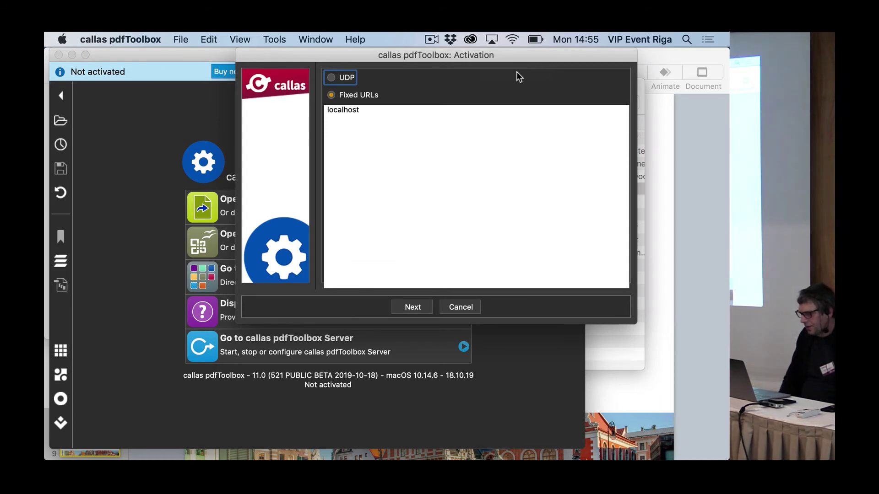
{"action": "left_click", "coordinate": [430, 111]}
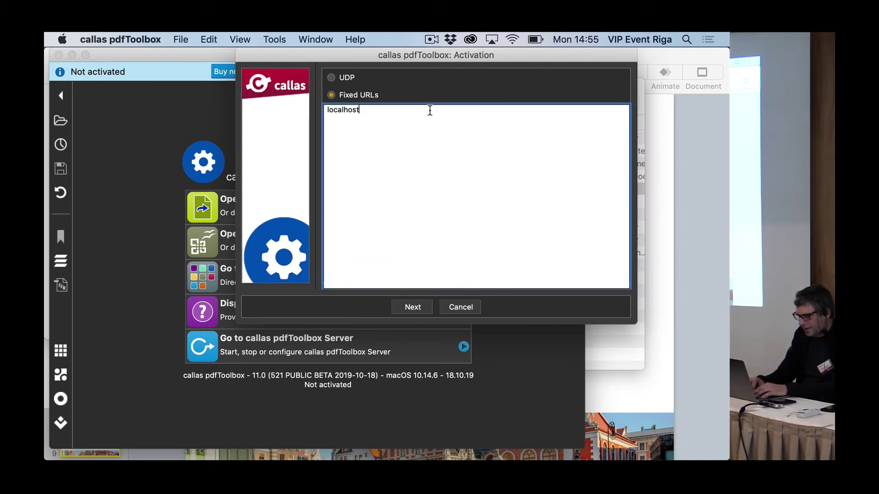
{"action": "type", "text": ":"}
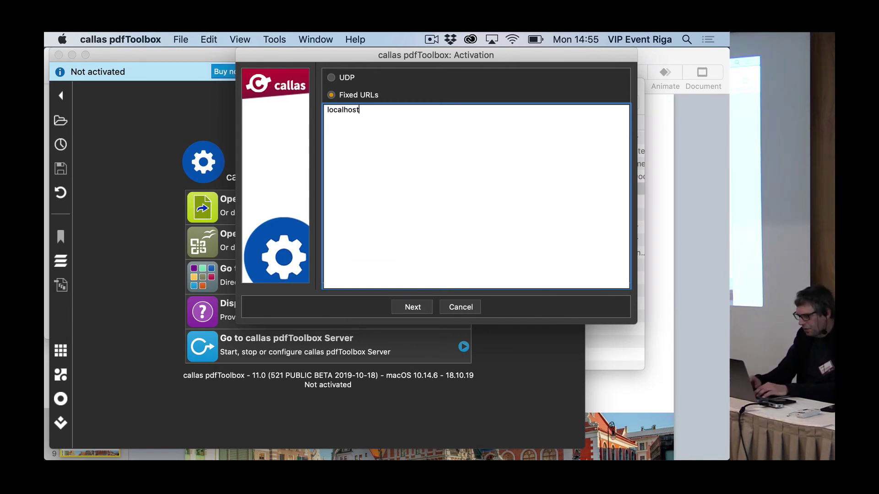
{"action": "type", "text": ":"}
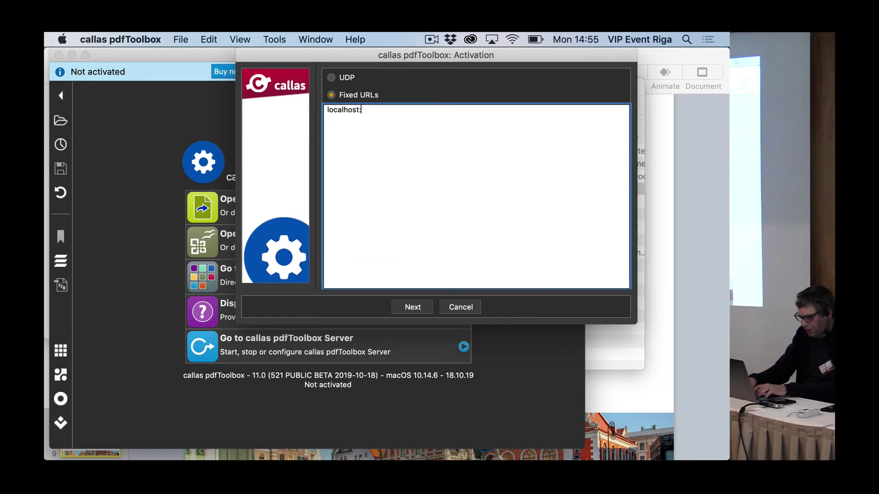
{"action": "type", "text": "1400"}
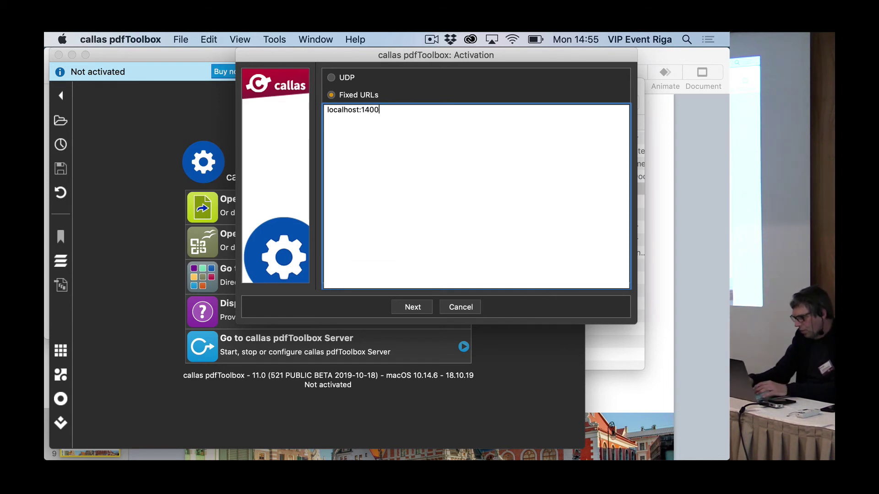
{"action": "key", "text": "BackSpace"}
{"action": "key", "text": "BackSpace"}
{"action": "key", "text": "BackSpace"}
{"action": "key", "text": "BackSpace"}
{"action": "key", "text": "BackSpace"}
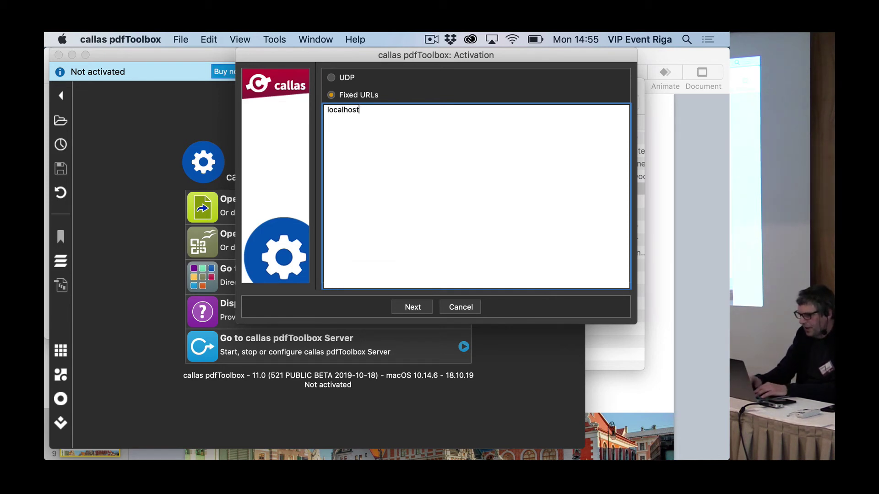
{"action": "left_click", "coordinate": [413, 307]}
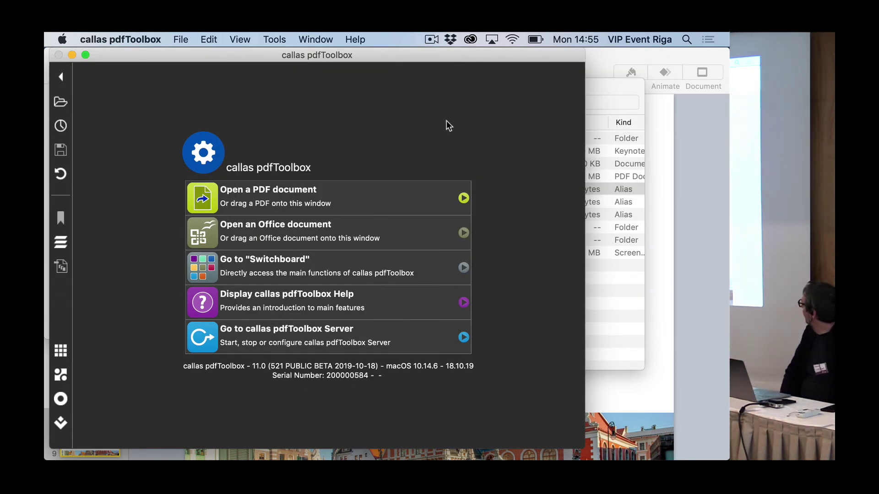
Switch to Safari's localhost license server JSON status page.
{"action": "key", "text": "super+Tab"}
{"action": "key", "text": "super+Tab"}
{"action": "key", "text": "super+Tab"}
{"action": "key", "text": "super+Tab"}
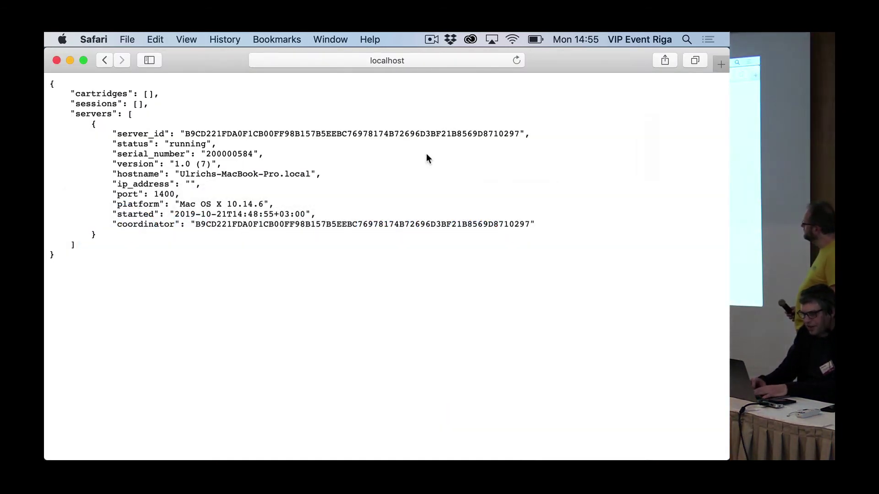
Reload the JSON status and review cartridges, sessions and servers, highlighting the session's host line.
{"action": "key", "text": "super+r"}
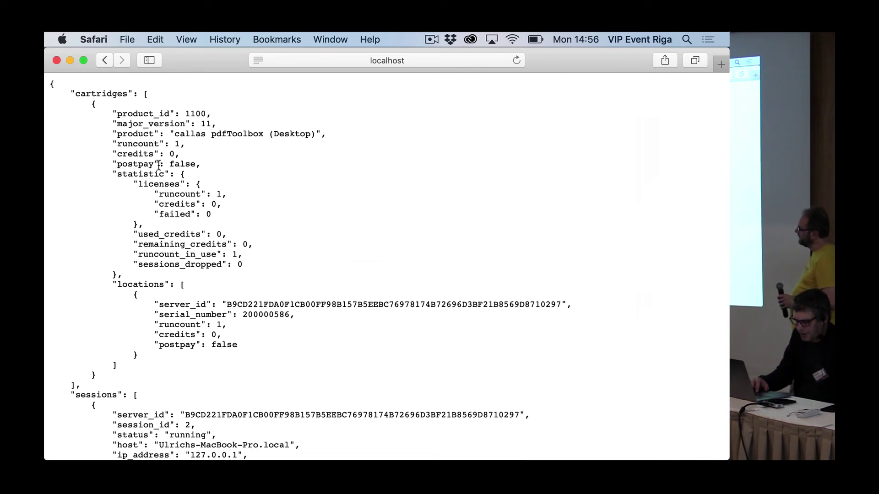
{"action": "scroll", "coordinate": [159, 169], "scroll_direction": "down", "scroll_amount": 2}
{"action": "scroll", "coordinate": [159, 170], "scroll_direction": "down", "scroll_amount": 1}
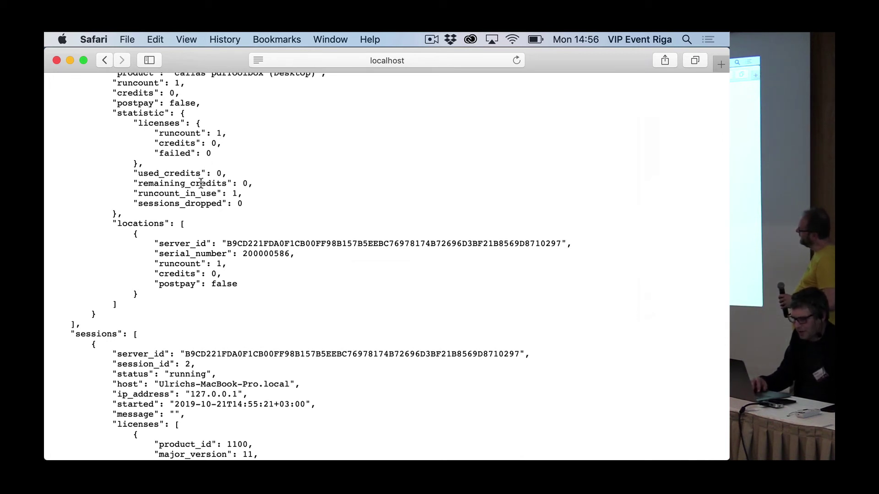
{"action": "scroll", "coordinate": [189, 207], "scroll_direction": "down", "scroll_amount": 1}
{"action": "scroll", "coordinate": [190, 206], "scroll_direction": "down", "scroll_amount": 3}
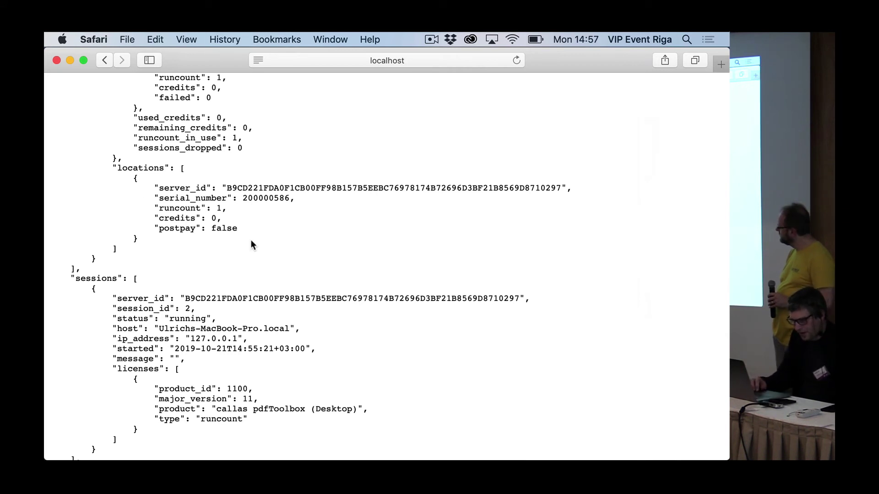
{"action": "scroll", "coordinate": [251, 241], "scroll_direction": "down", "scroll_amount": 5}
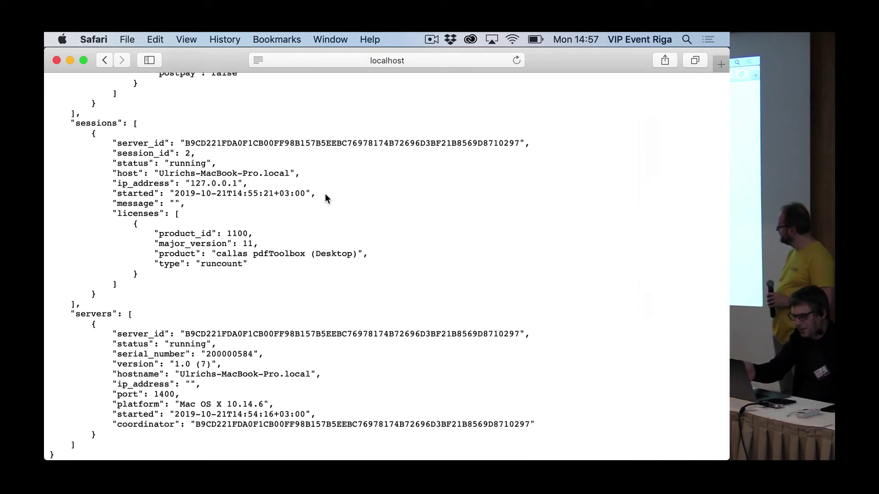
{"action": "triple_click", "coordinate": [248, 172]}
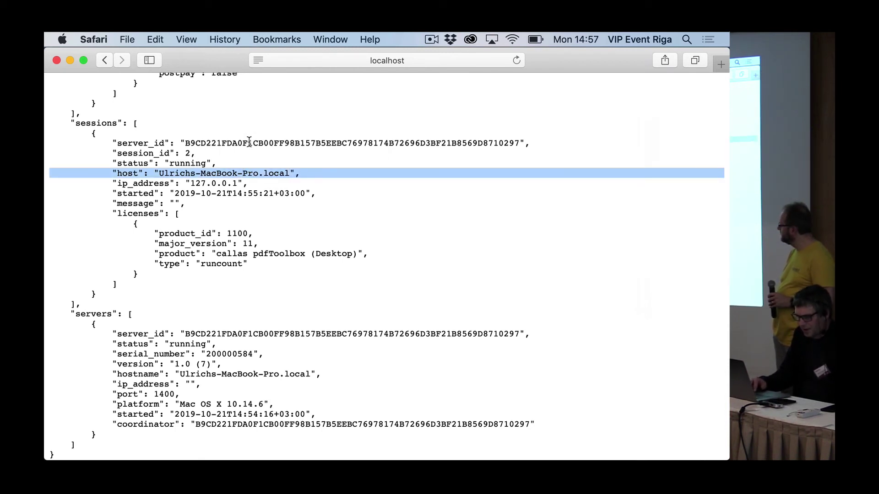
{"action": "scroll", "coordinate": [225, 237], "scroll_direction": "down", "scroll_amount": 1}
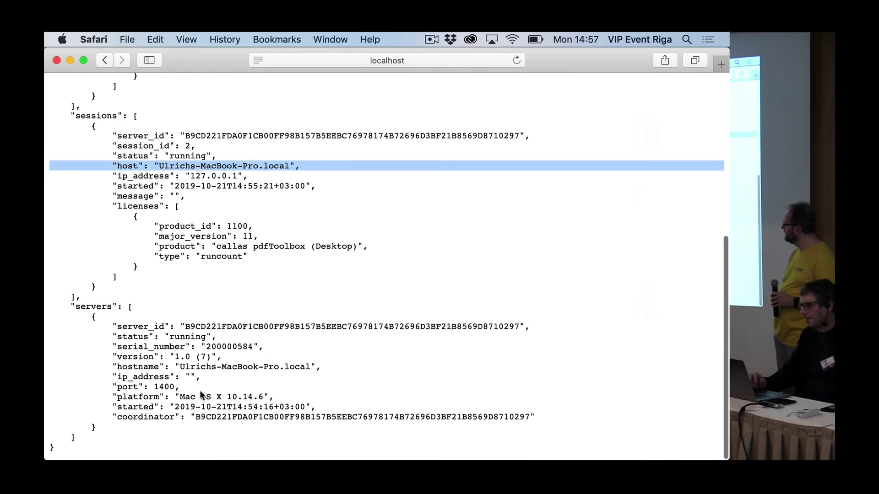
Remove status/data.json from the URL to load the HTML status page showing runcount 1 / 1.
{"action": "key", "text": "super+l"}
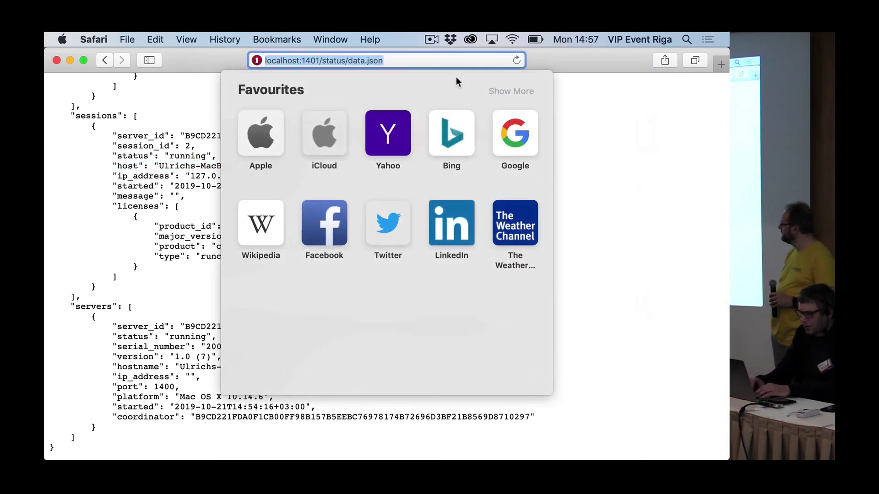
{"action": "key", "text": "Right"}
{"action": "key", "text": "alt+shift+Left"}
{"action": "key", "text": "alt+shift+Left"}
{"action": "key", "text": "alt+shift+Left"}
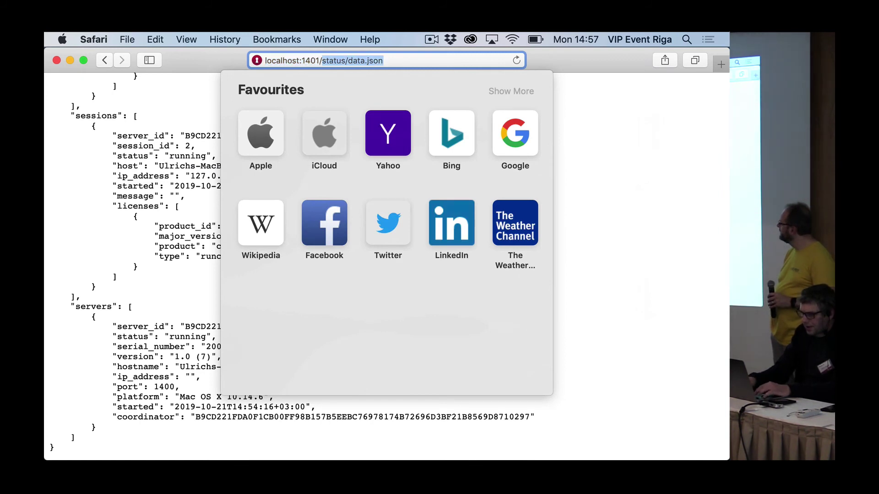
{"action": "key", "text": "BackSpace"}
{"action": "key", "text": "Return"}
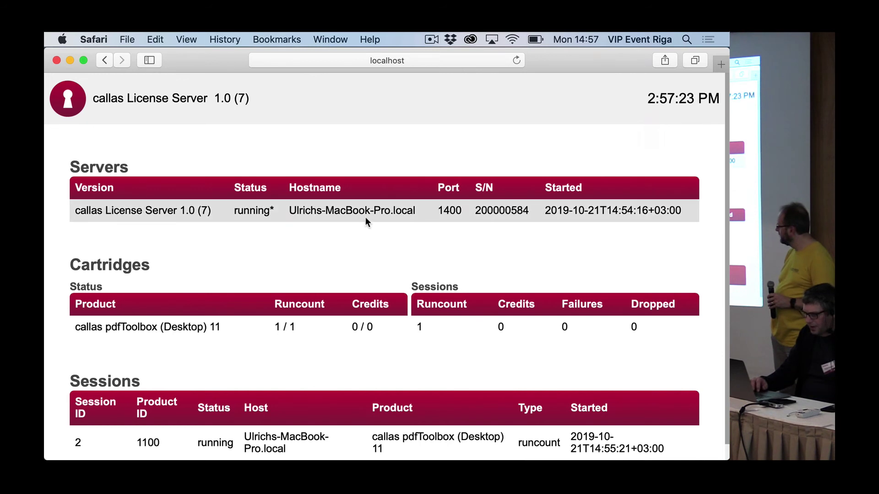
{"action": "scroll", "coordinate": [366, 218], "scroll_direction": "down", "scroll_amount": 1}
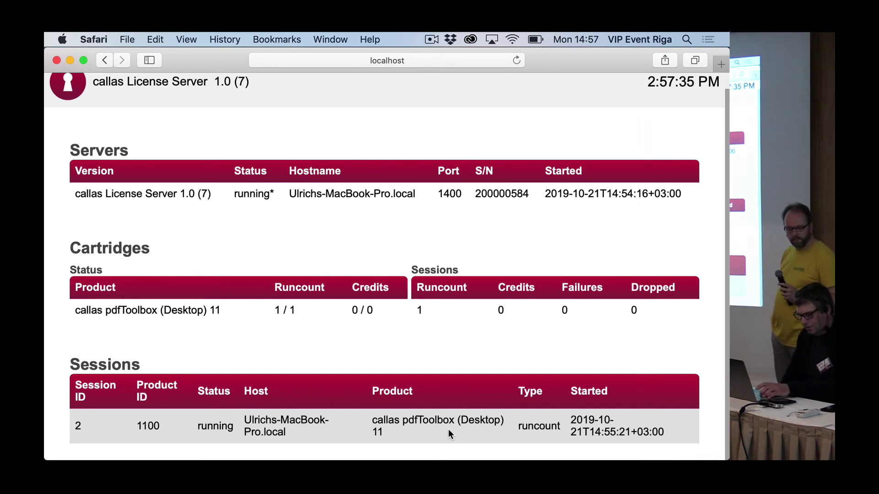
{"action": "key", "text": "super+Tab"}
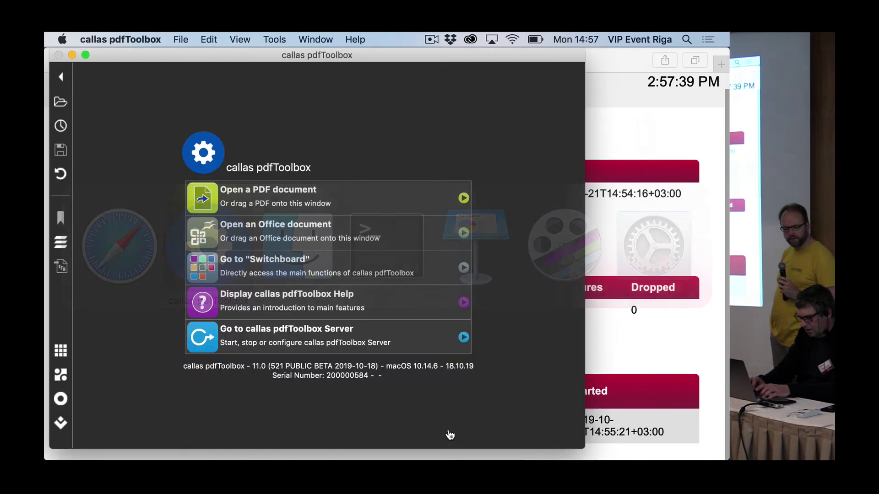
{"action": "key", "text": "super+Tab"}
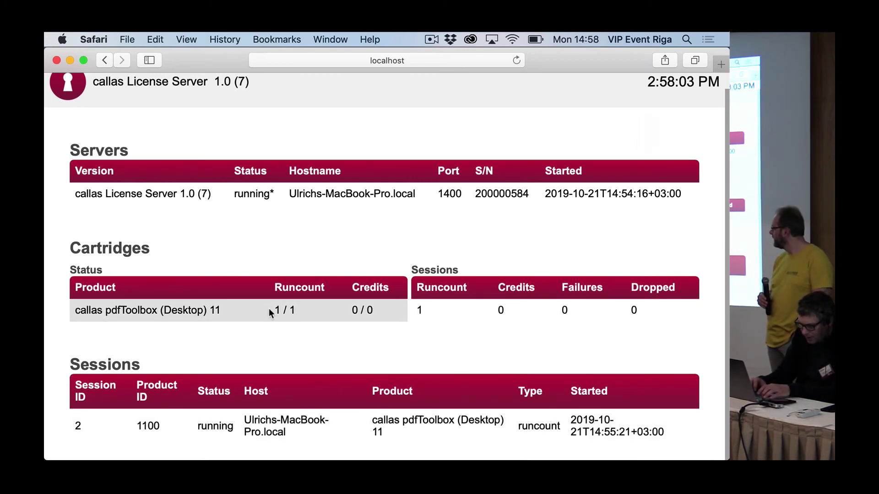
{"action": "key", "text": "super+Tab"}
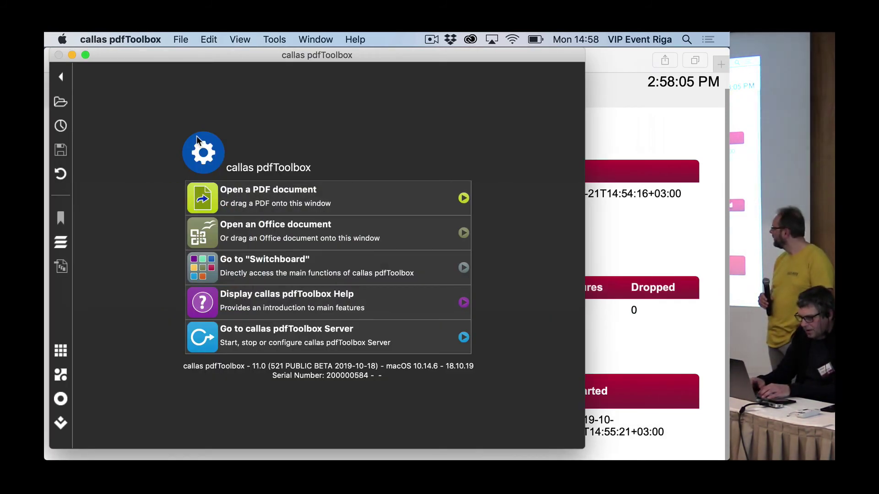
Uncheck then re-check Use License Server in the About window, and check Safari for session 3.
{"action": "left_click", "coordinate": [109, 40]}
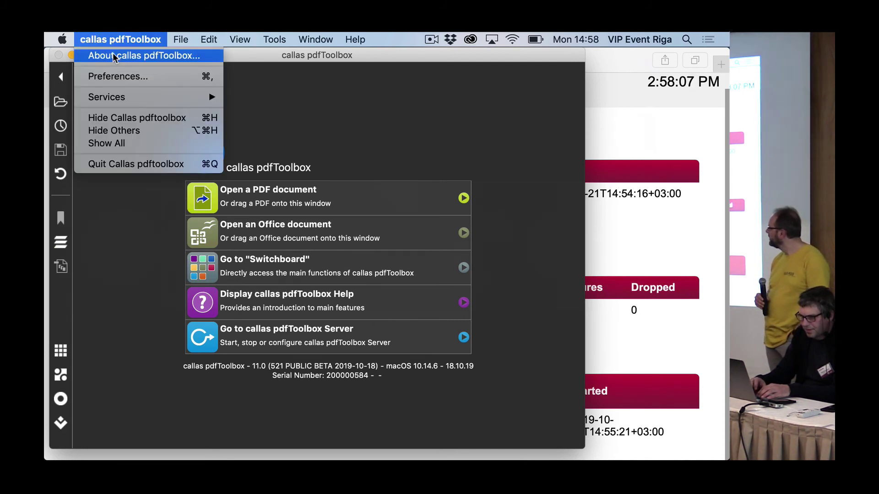
{"action": "left_click", "coordinate": [114, 55]}
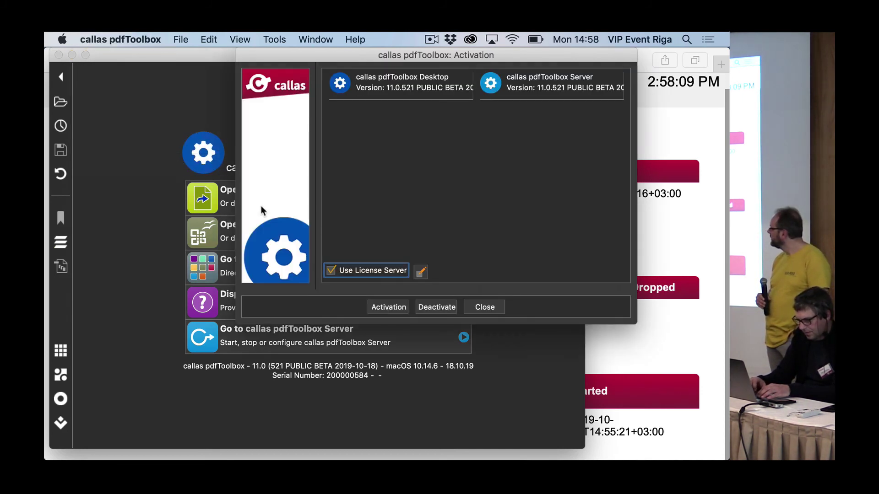
{"action": "left_click", "coordinate": [331, 271]}
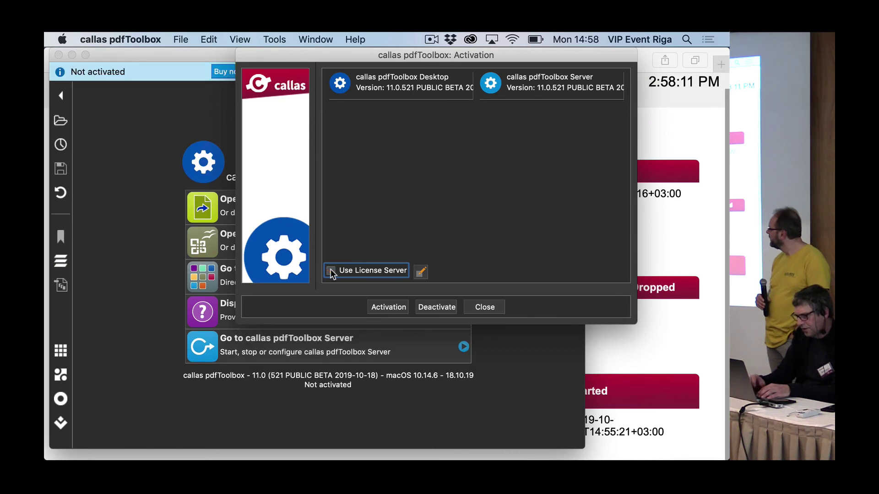
{"action": "key", "text": "super+Tab"}
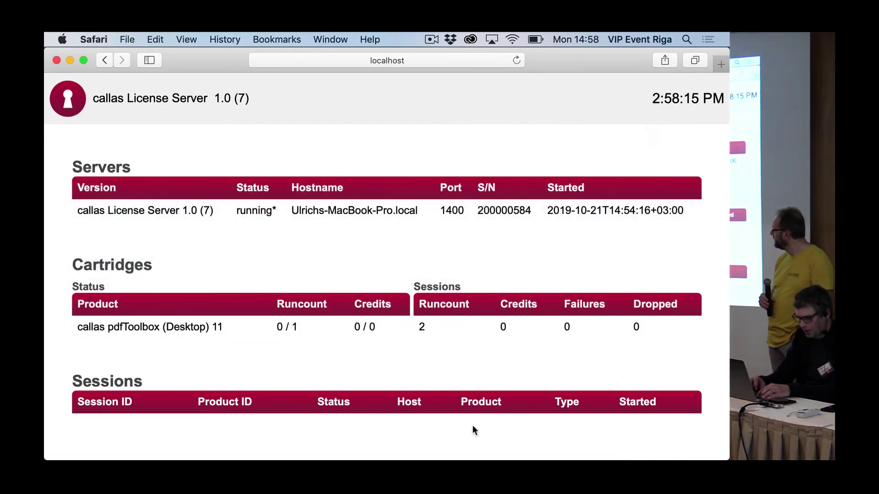
{"action": "key", "text": "super+Tab"}
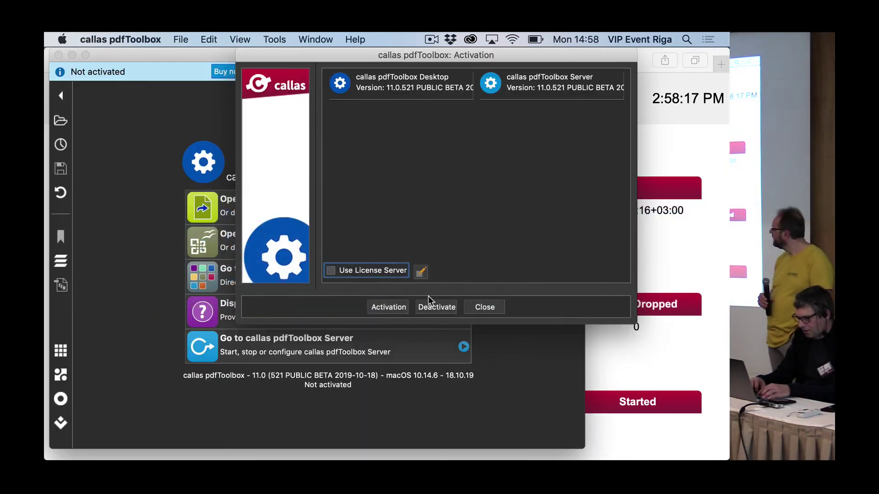
{"action": "left_click", "coordinate": [331, 271]}
{"action": "key", "text": "super+Tab"}
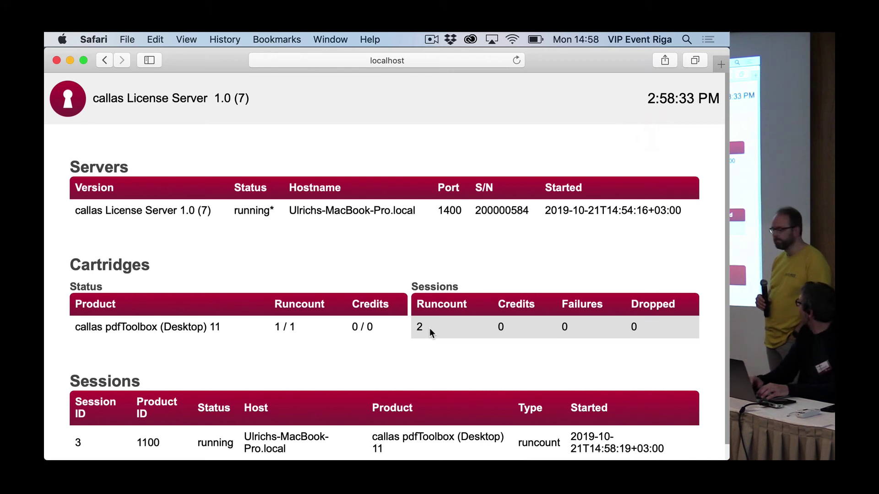
{"action": "key", "text": "super+Tab"}
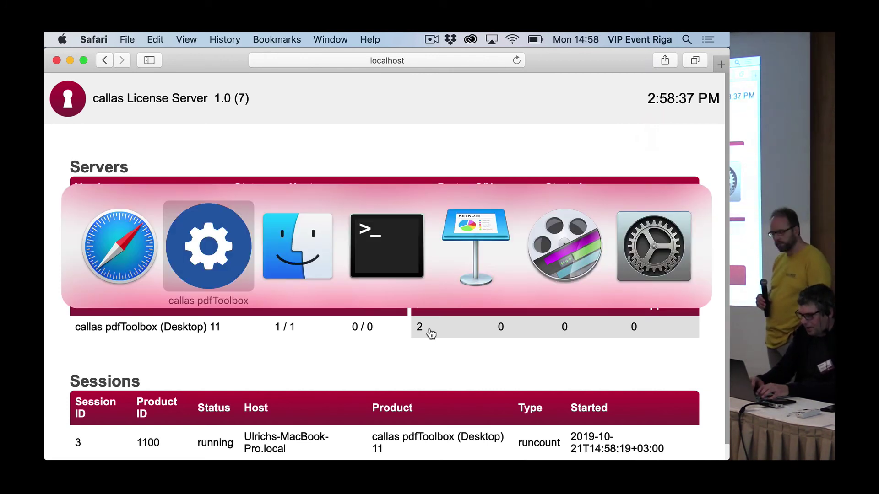
Bring Finder to the front, close its window and go up to the Desktop folder.
{"action": "key", "text": "super+Tab"}
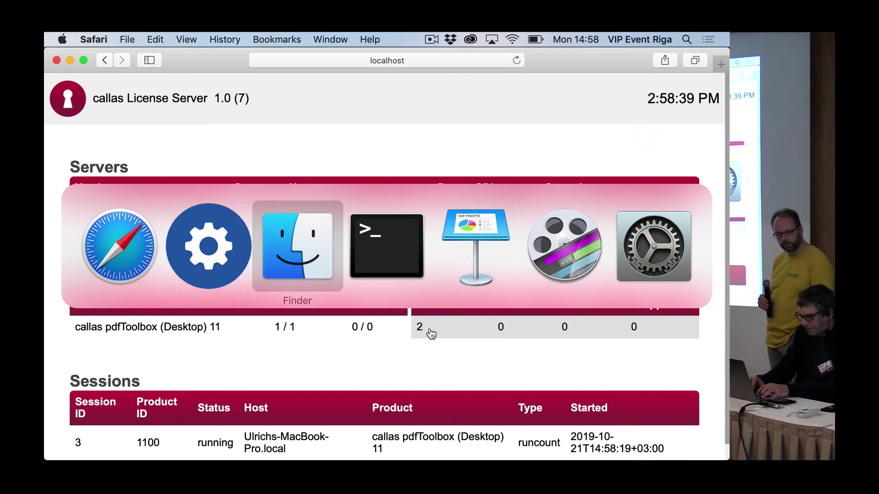
{"action": "key", "text": "super+w"}
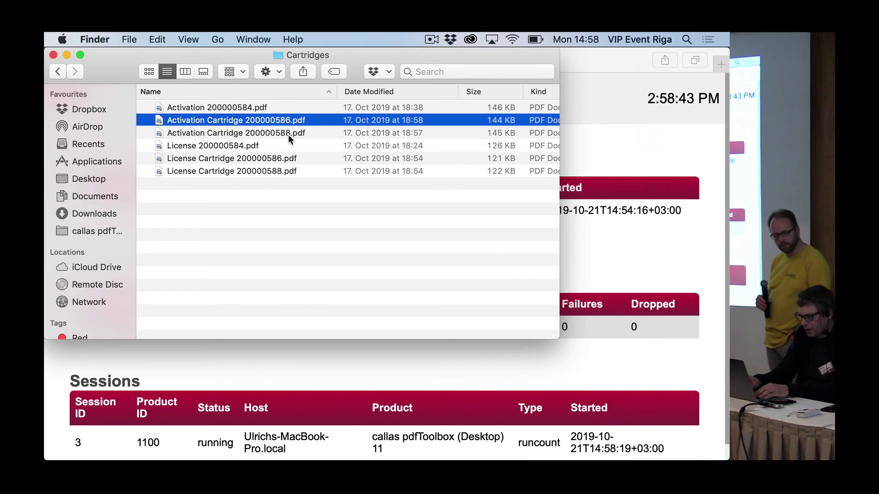
{"action": "key", "text": "super+Up"}
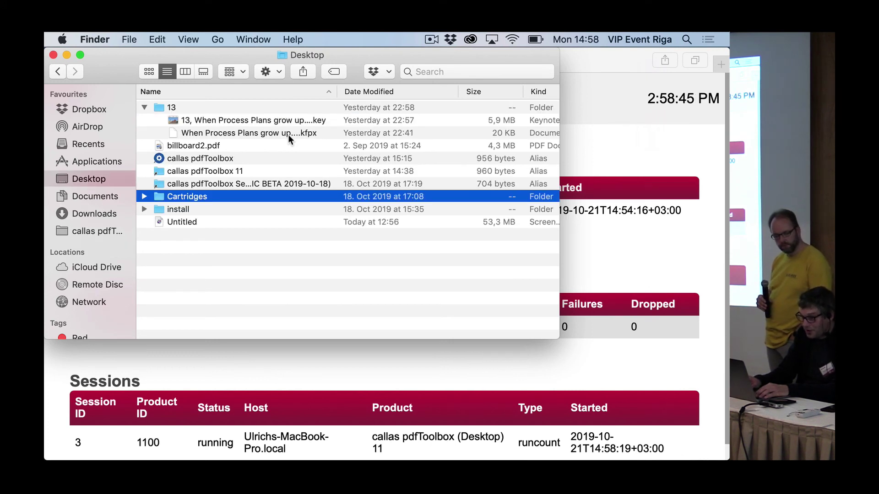
Expand the Cartridges folder to show its six Activation and License PDFs, then view Dropbox status.
{"action": "key", "text": "Down"}
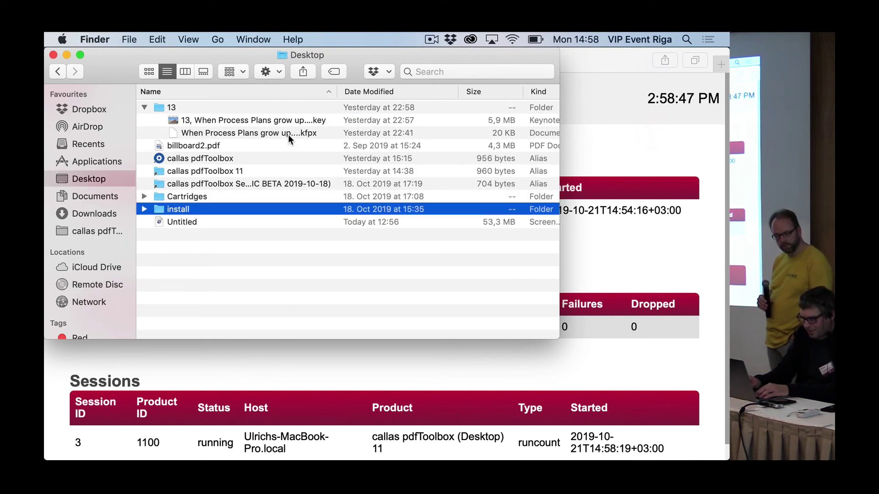
{"action": "key", "text": "Up"}
{"action": "key", "text": "Right"}
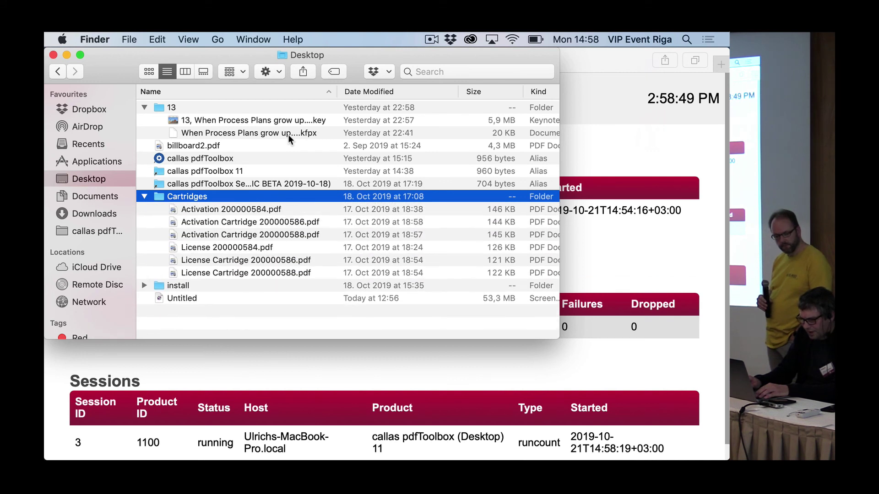
{"action": "key", "text": "Up"}
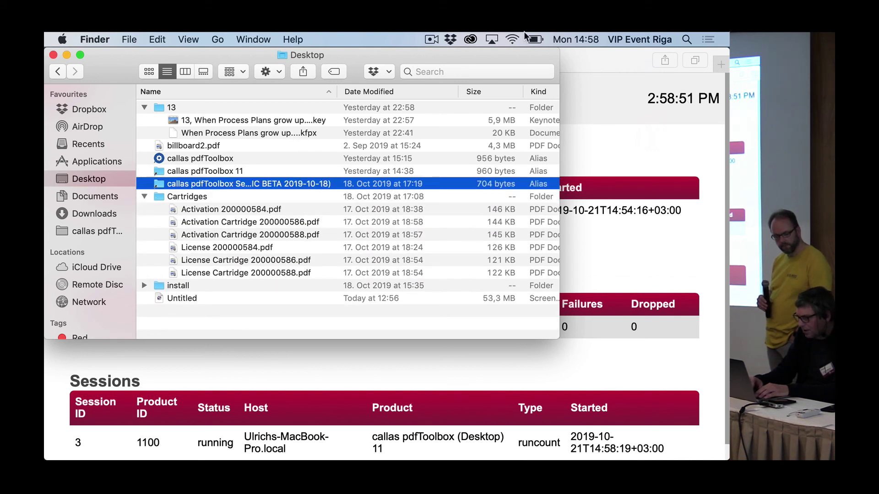
{"action": "left_click", "coordinate": [451, 39]}
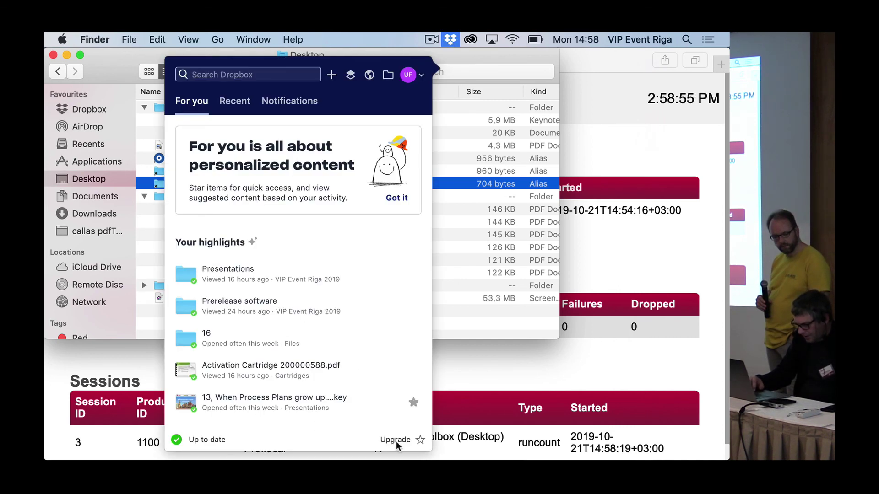
Open the saved ec2 web link from Dropbox's Files > 16 > AWS folder in Safari.
{"action": "left_click", "coordinate": [387, 76]}
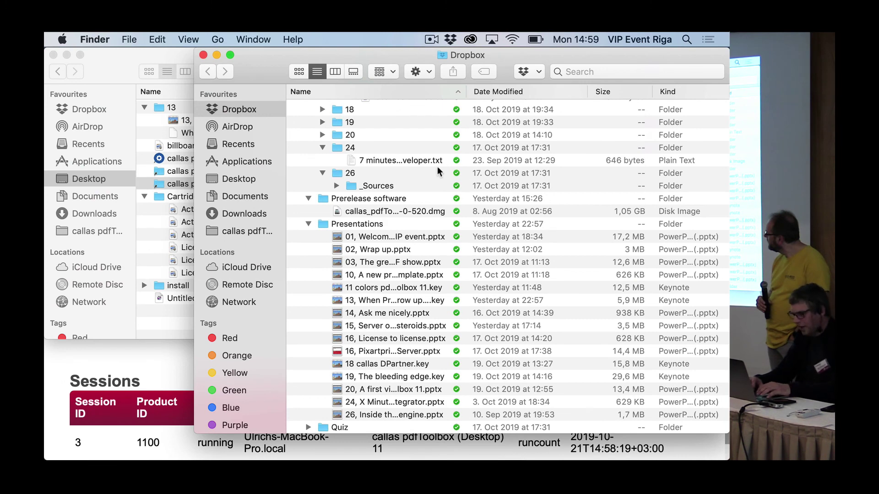
{"action": "scroll", "coordinate": [379, 257], "scroll_direction": "up", "scroll_amount": 10}
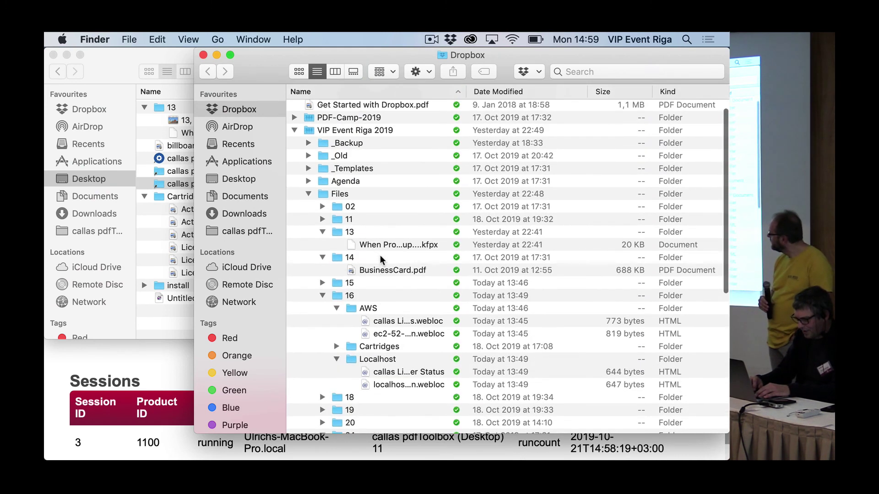
{"action": "scroll", "coordinate": [380, 260], "scroll_direction": "up", "scroll_amount": 2}
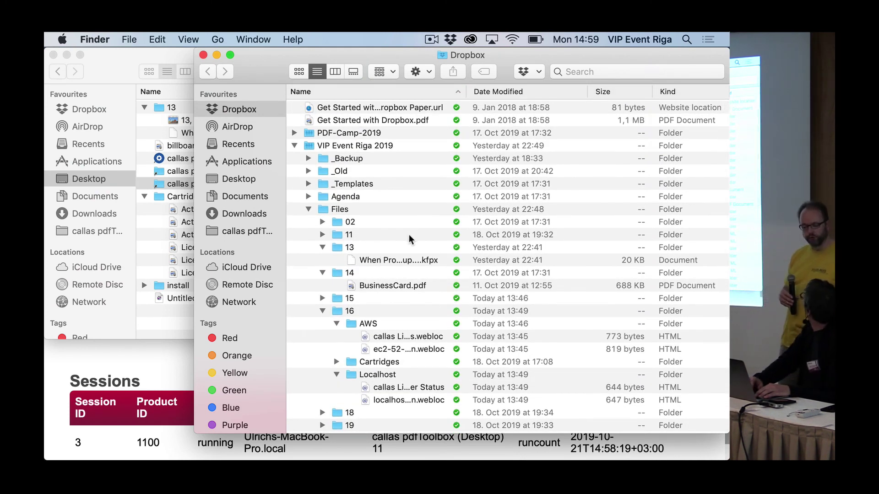
{"action": "scroll", "coordinate": [401, 243], "scroll_direction": "down", "scroll_amount": 5}
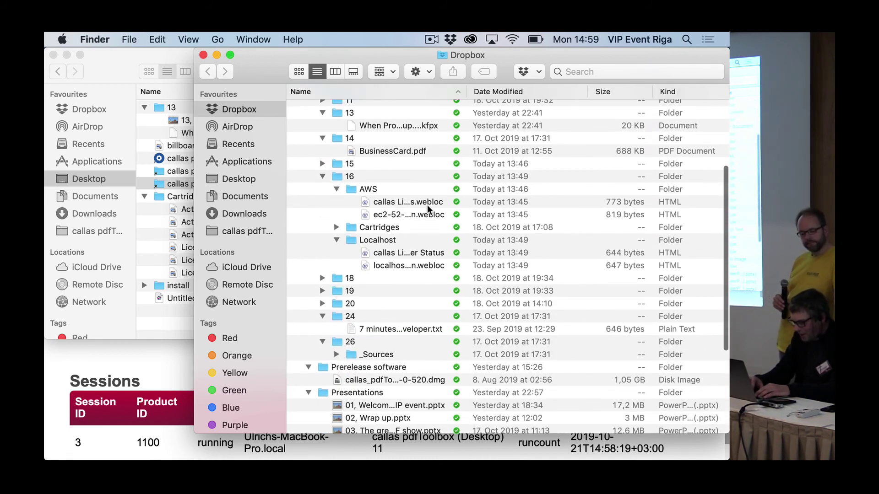
{"action": "double_click", "coordinate": [421, 215]}
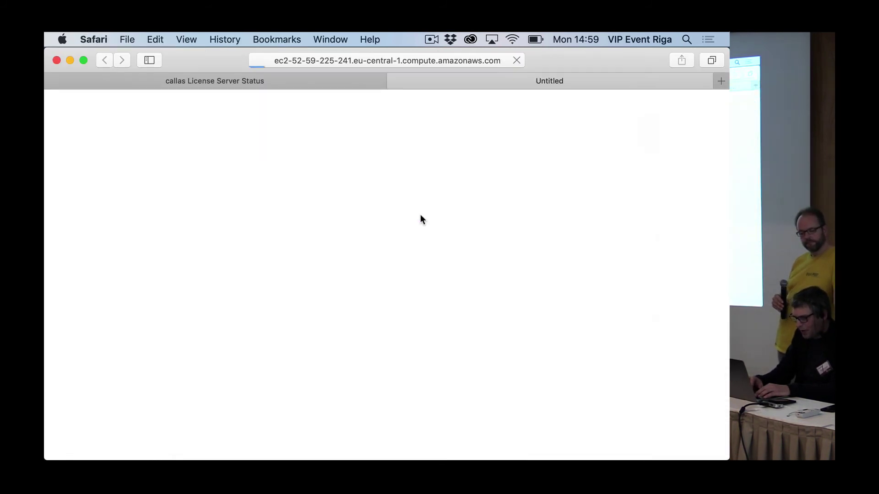
{"action": "key", "text": "super+Tab"}
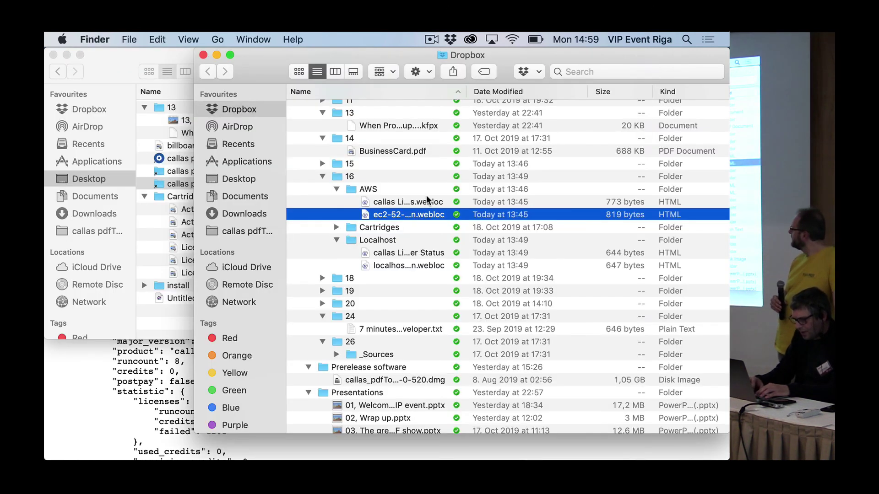
{"action": "double_click", "coordinate": [424, 202]}
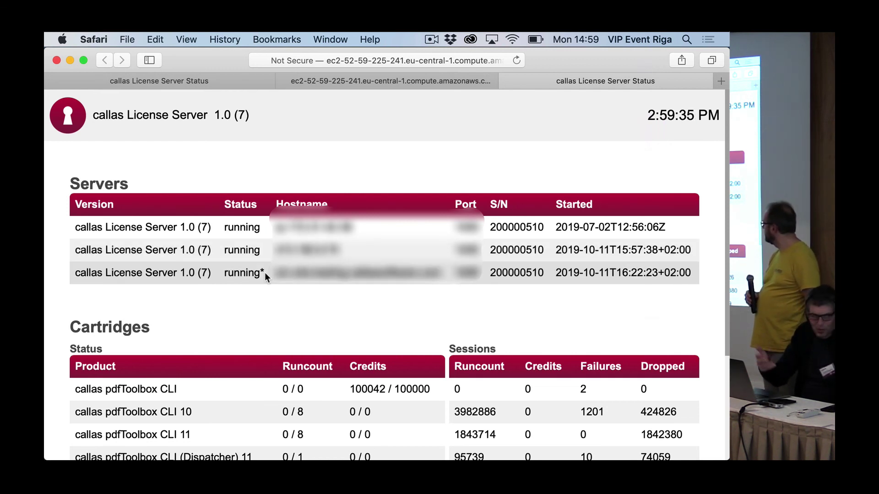
Scroll through the remote AWS server's Servers, Cartridges and Sessions tables.
{"action": "scroll", "coordinate": [265, 272], "scroll_direction": "down", "scroll_amount": 3}
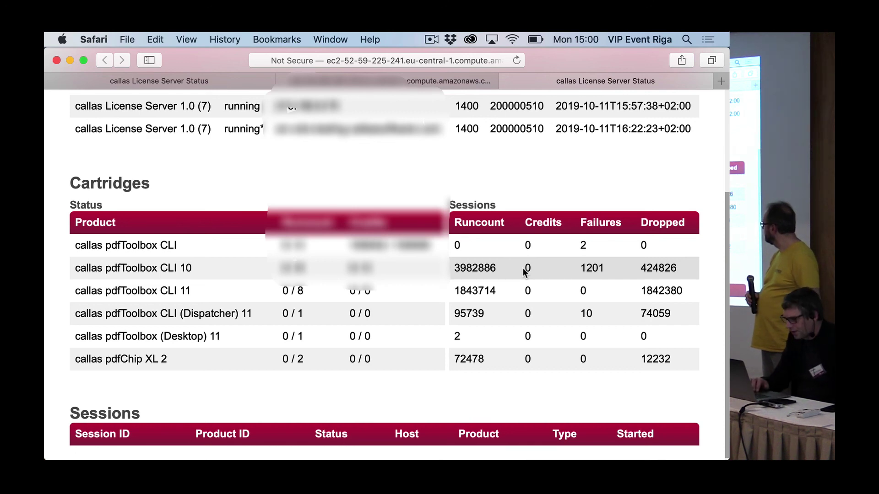
{"action": "scroll", "coordinate": [525, 272], "scroll_direction": "up", "scroll_amount": 4}
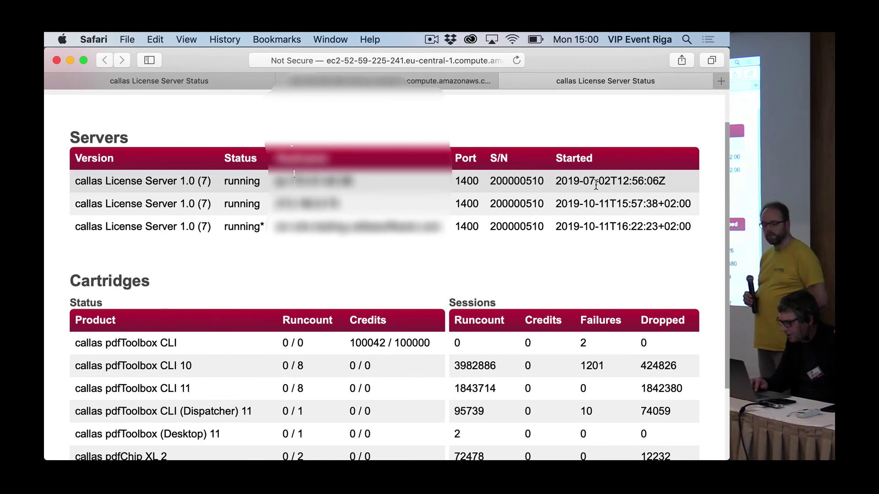
{"action": "scroll", "coordinate": [596, 185], "scroll_direction": "down", "scroll_amount": 4}
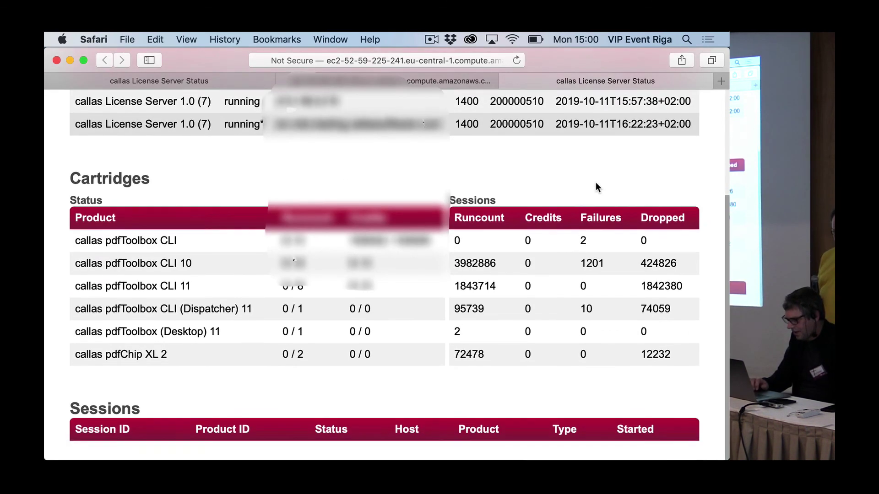